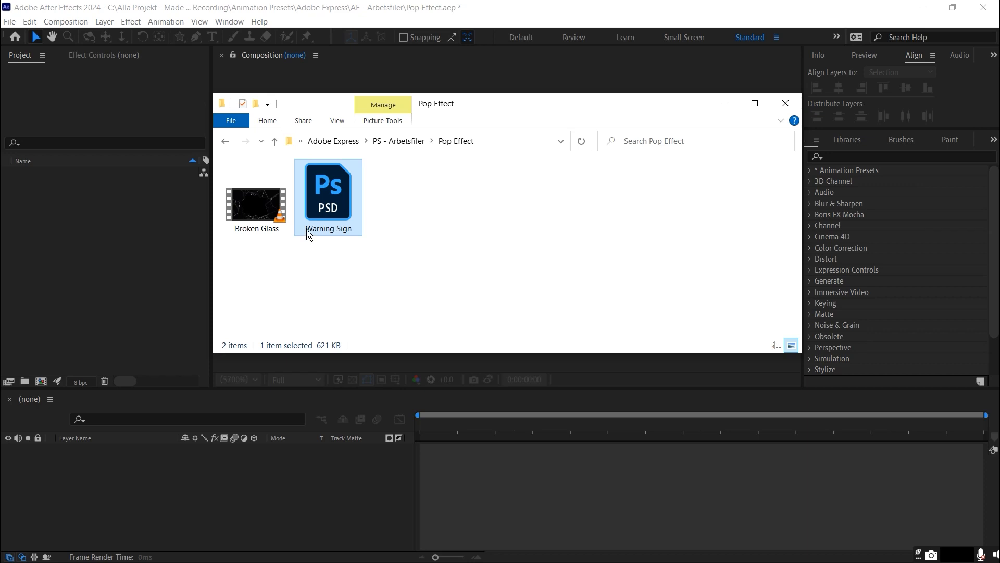
Import Broken Glass.mov and Warning Sign.psd into the project, bringing in the PSD as Composition - Retain Layer Sizes with editable layer styles
{"action": "left_click_drag", "start_coordinate": [270, 219], "coordinate": [77, 216]}
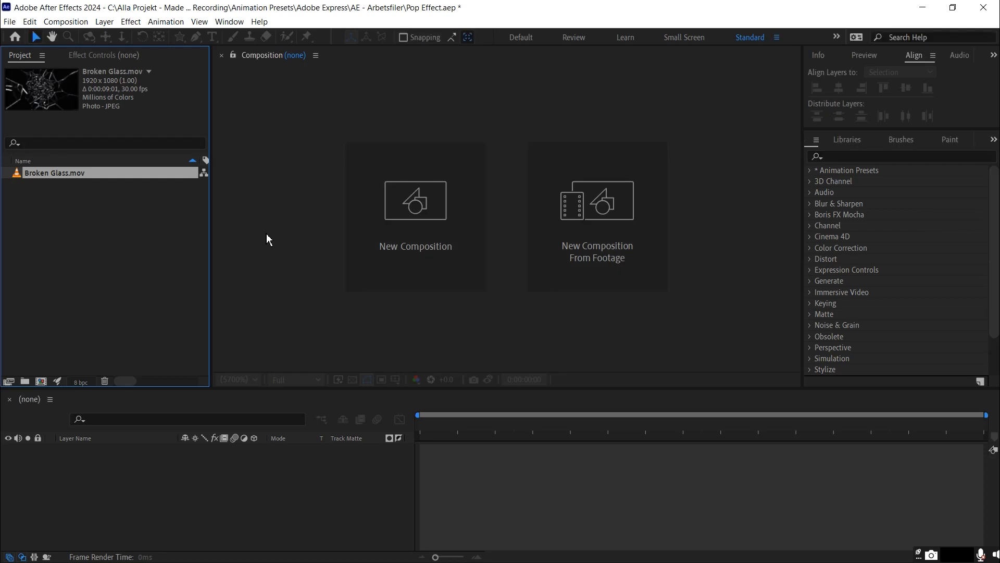
{"action": "key", "text": "alt+Tab"}
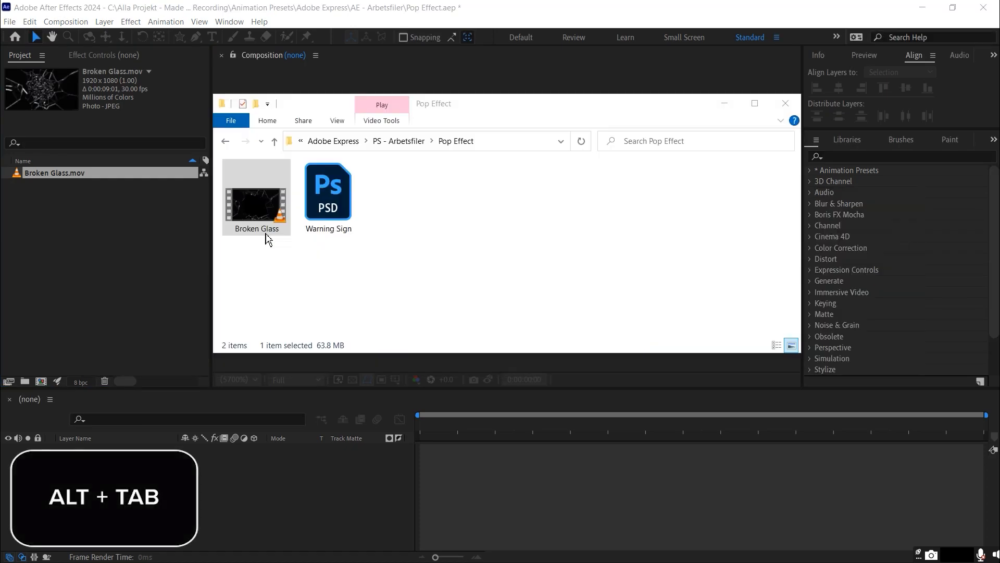
{"action": "left_click", "coordinate": [337, 197]}
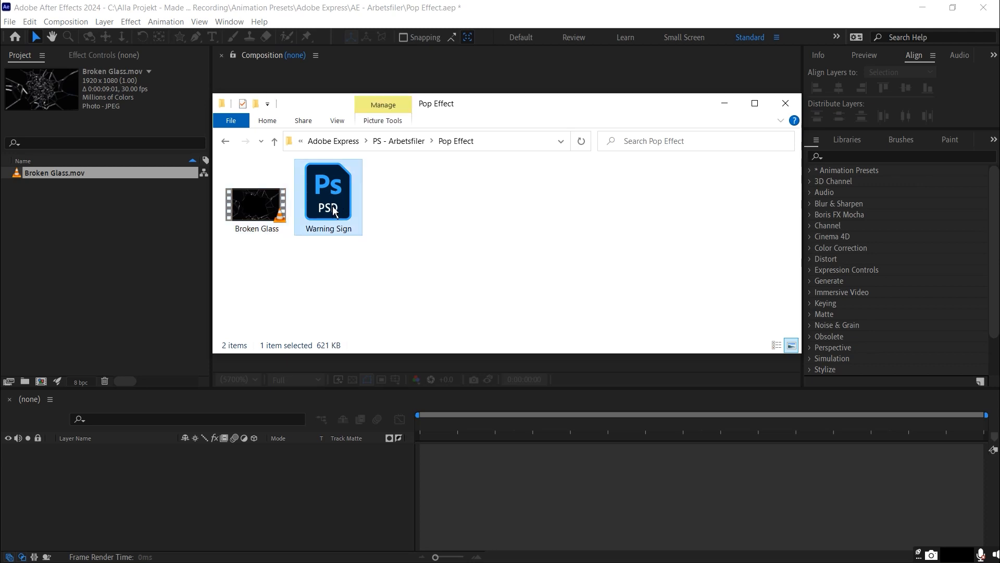
{"action": "left_click_drag", "start_coordinate": [333, 210], "coordinate": [102, 233]}
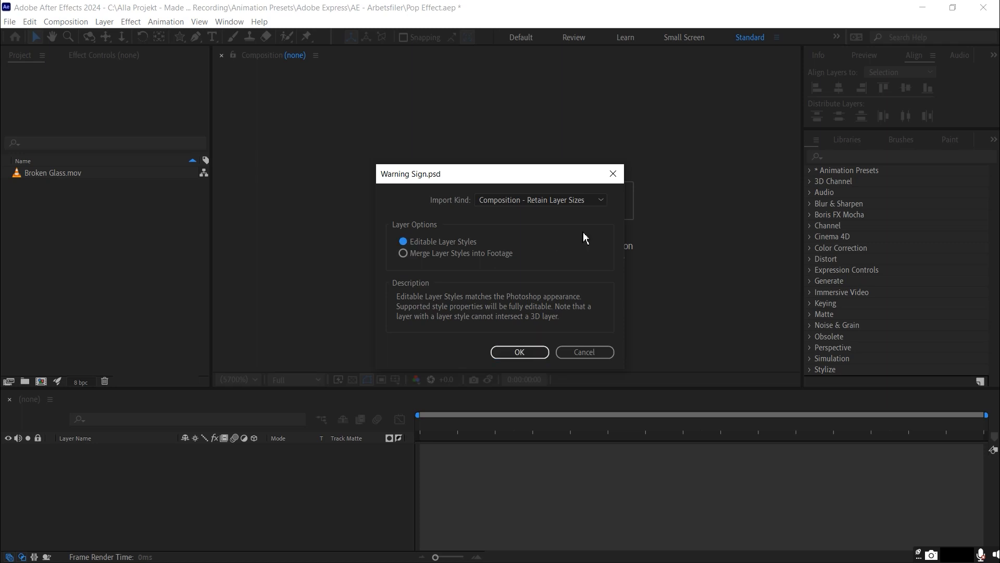
{"action": "left_click", "coordinate": [570, 199]}
{"action": "left_click", "coordinate": [520, 244]}
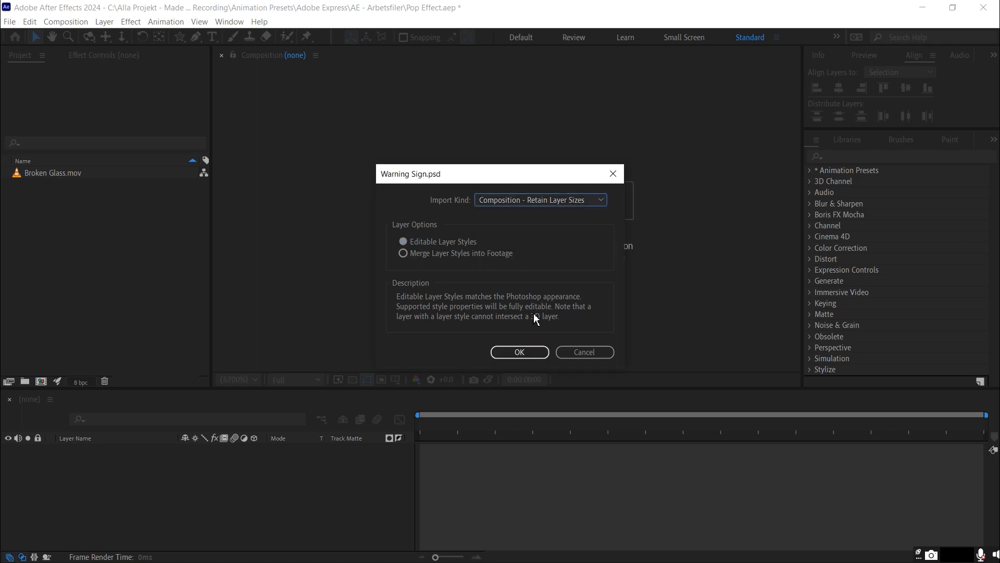
{"action": "left_click", "coordinate": [520, 352]}
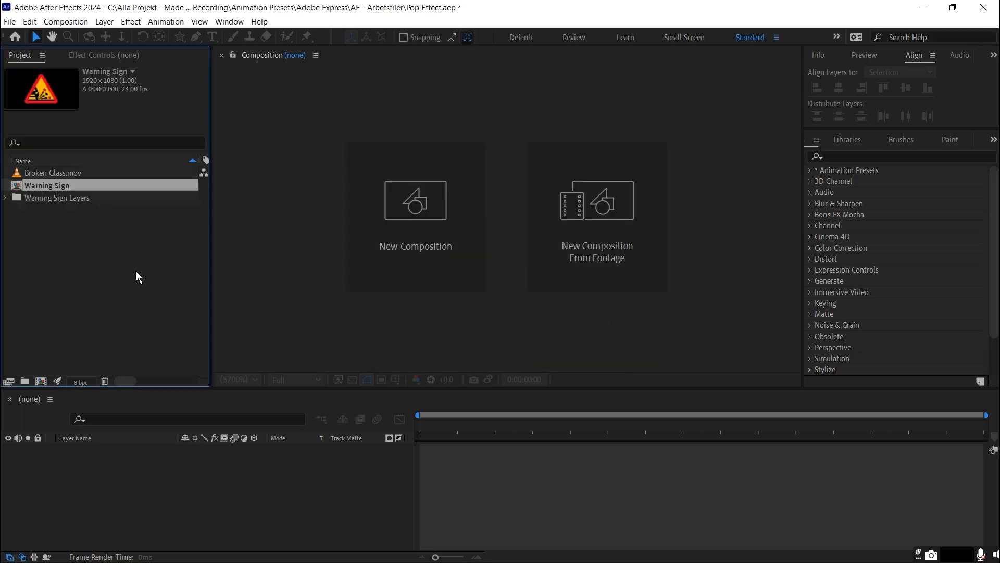
Switch to Photoshop, examine how the sign and the two red stones are separated into layers, and return to After Effects
{"action": "key", "text": "alt+Tab"}
{"action": "key", "text": "Tab"}
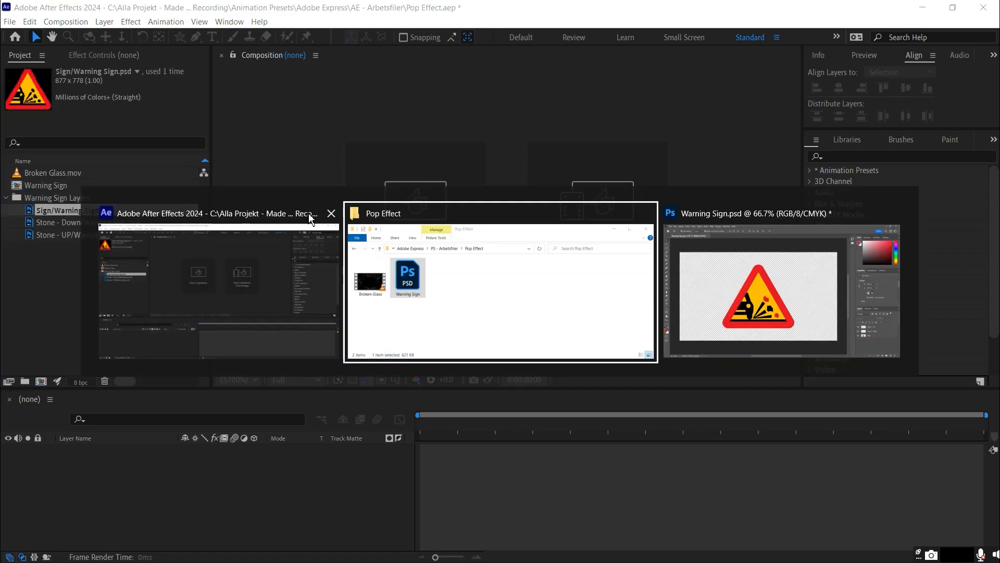
{"action": "left_click", "coordinate": [887, 436]}
{"action": "left_click", "coordinate": [886, 455]}
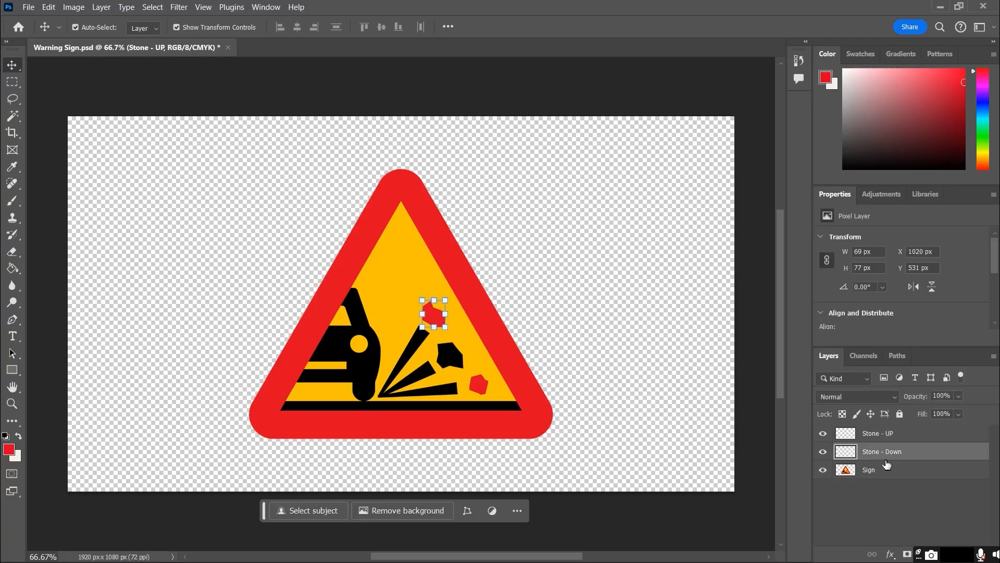
{"action": "left_click", "coordinate": [889, 471]}
{"action": "left_click", "coordinate": [823, 434]}
{"action": "left_click", "coordinate": [826, 453]}
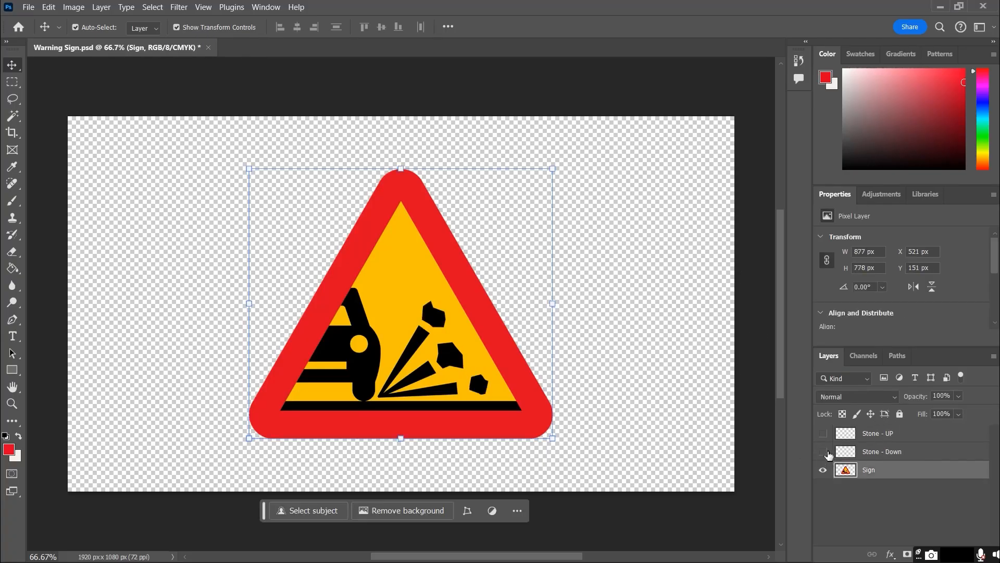
{"action": "left_click", "coordinate": [825, 452]}
{"action": "left_click", "coordinate": [825, 434]}
{"action": "left_click", "coordinate": [680, 407]}
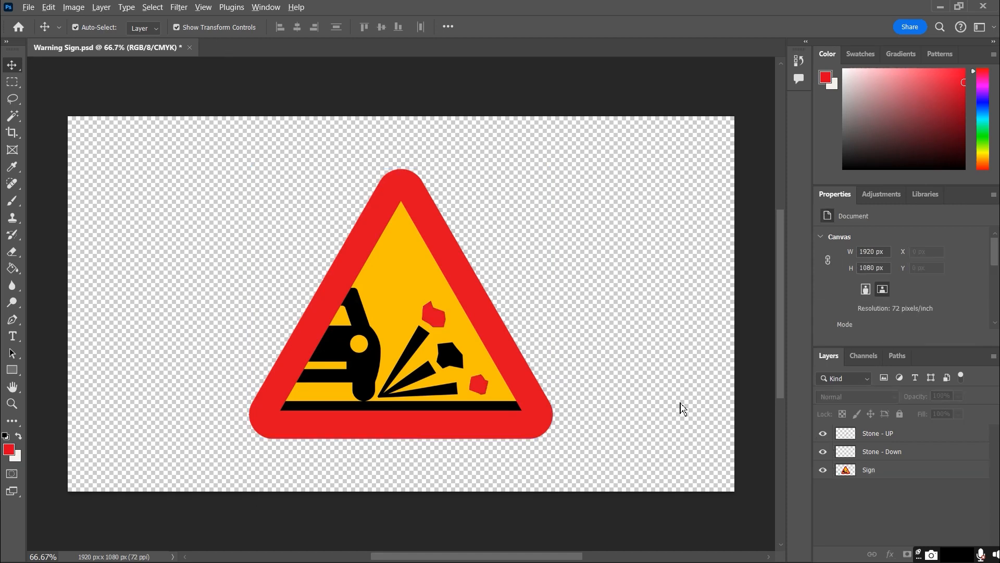
{"action": "key", "text": "alt+Tab"}
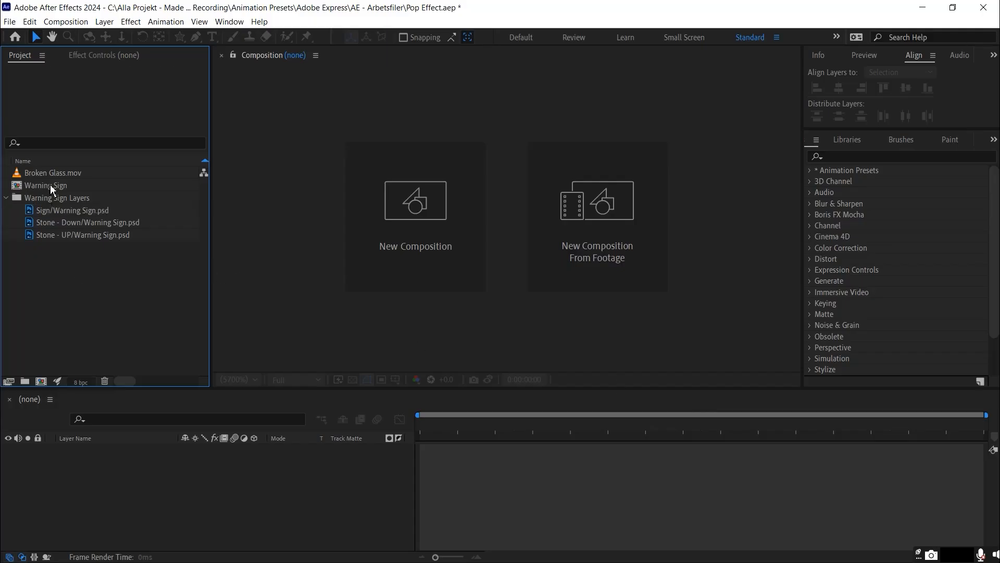
Open the Warning Sign composition and trim the Stone - Down and Stone - UP layers to end at 2 seconds
{"action": "left_click", "coordinate": [51, 187]}
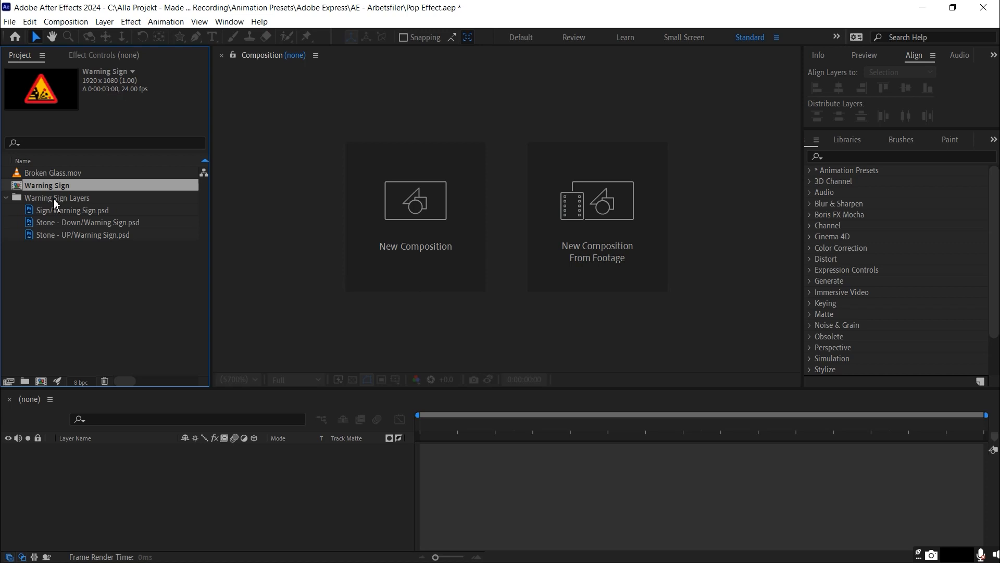
{"action": "double_click", "coordinate": [49, 186]}
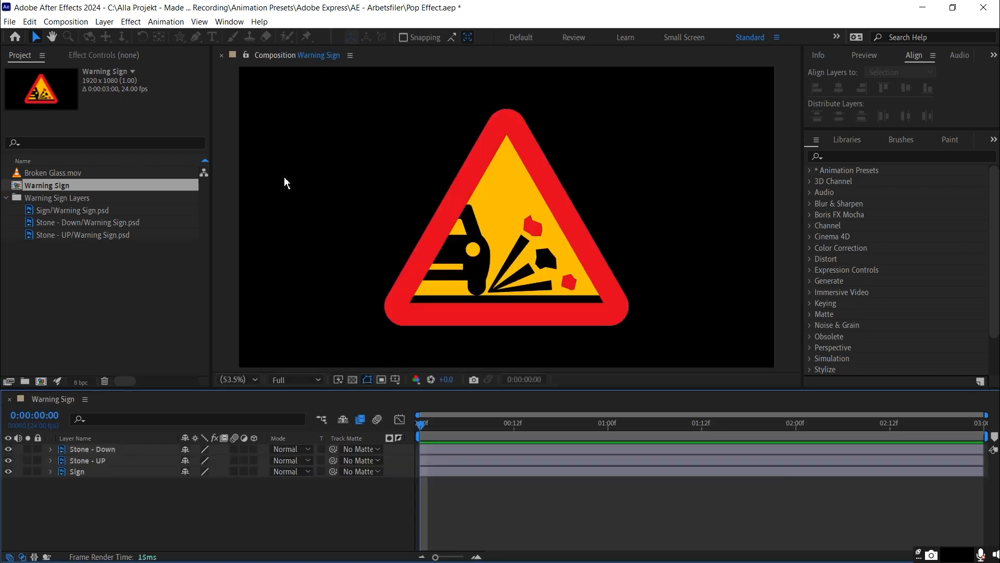
{"action": "left_click", "coordinate": [90, 460]}
{"action": "left_click", "coordinate": [91, 450], "text": "shift"}
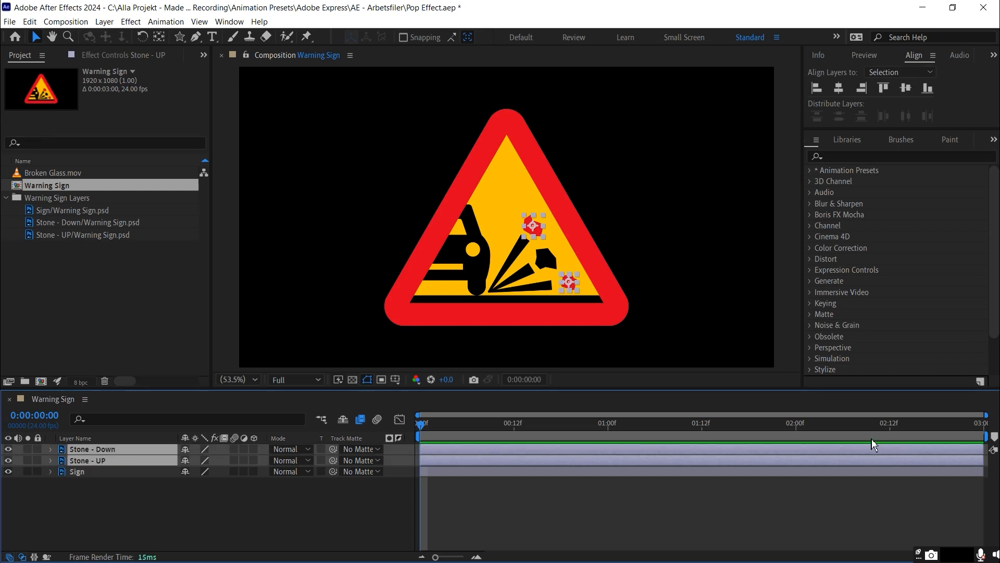
{"action": "left_click_drag", "start_coordinate": [986, 459], "coordinate": [800, 456]}
{"action": "left_click", "coordinate": [114, 490]}
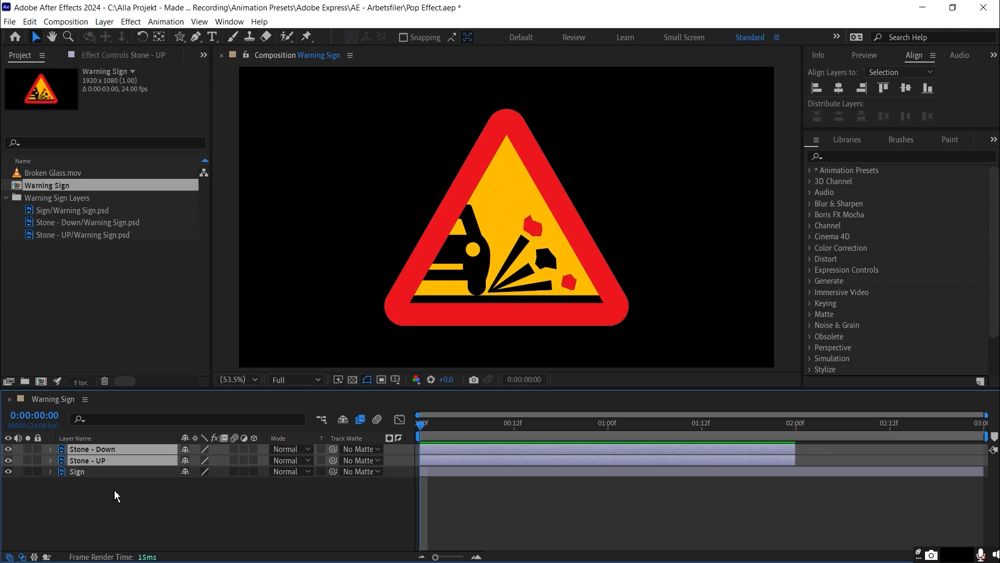
Find the pop animation presets and apply Pop In to Stone - Down and Pop Out to Stone - UP
{"action": "left_click", "coordinate": [875, 155]}
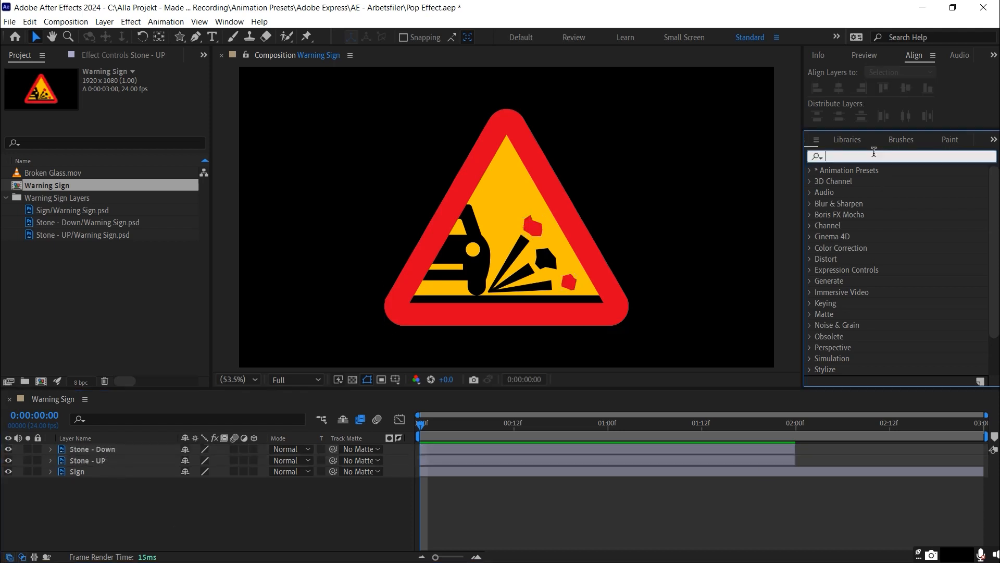
{"action": "type", "text": "pop"}
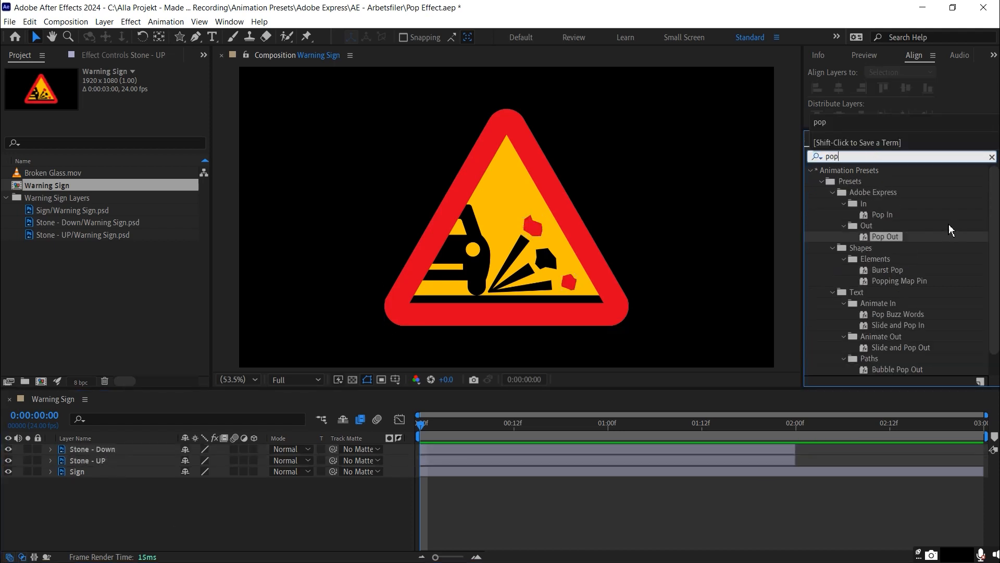
{"action": "left_click_drag", "start_coordinate": [893, 219], "coordinate": [93, 449]}
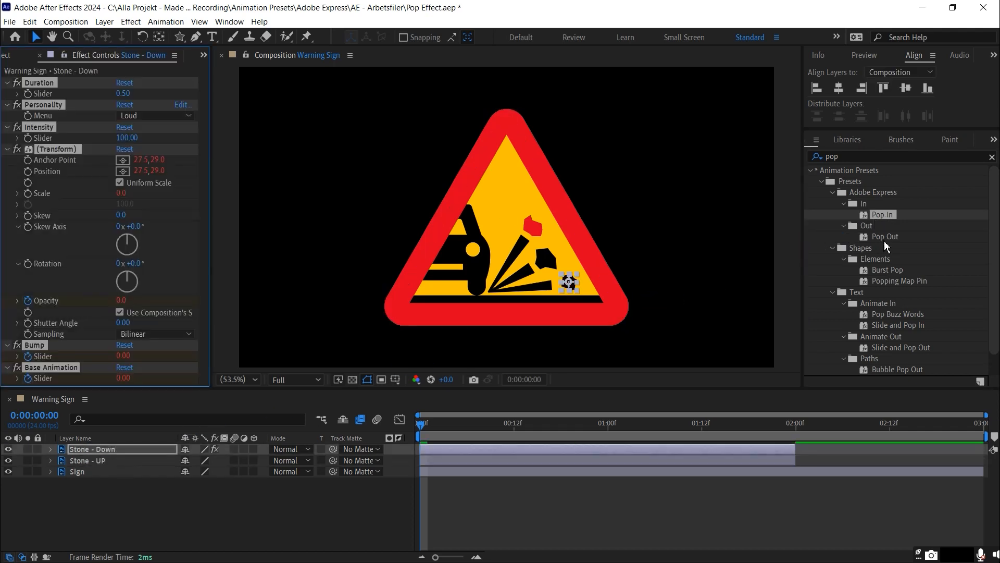
{"action": "left_click_drag", "start_coordinate": [884, 239], "coordinate": [98, 461]}
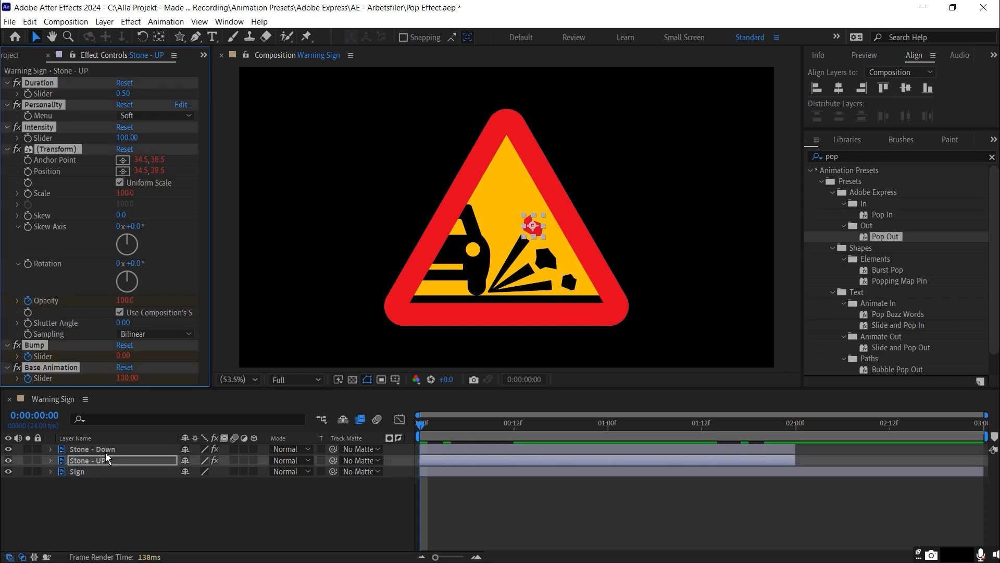
Preview the pop animations up to 0:00:01:20 and set the Intensity of Stone - UP to -2000
{"action": "left_click", "coordinate": [104, 451]}
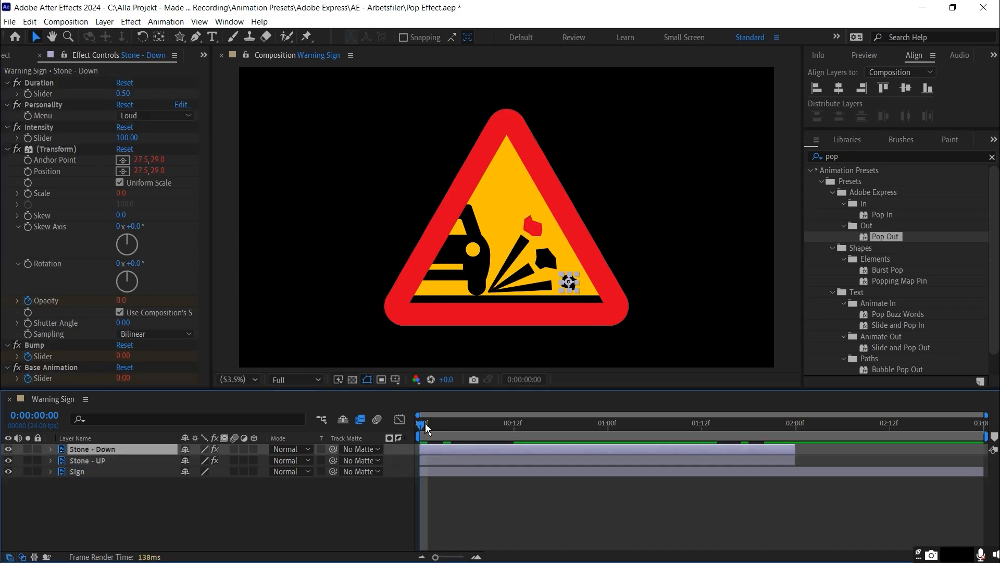
{"action": "left_click_drag", "start_coordinate": [425, 424], "coordinate": [767, 426]}
{"action": "left_click", "coordinate": [146, 461]}
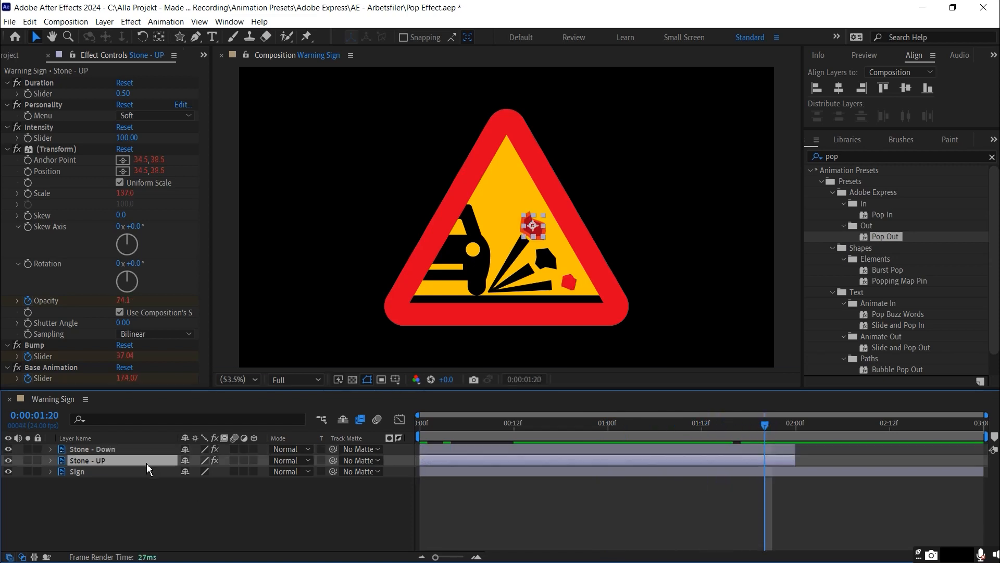
{"action": "left_click", "coordinate": [127, 138]}
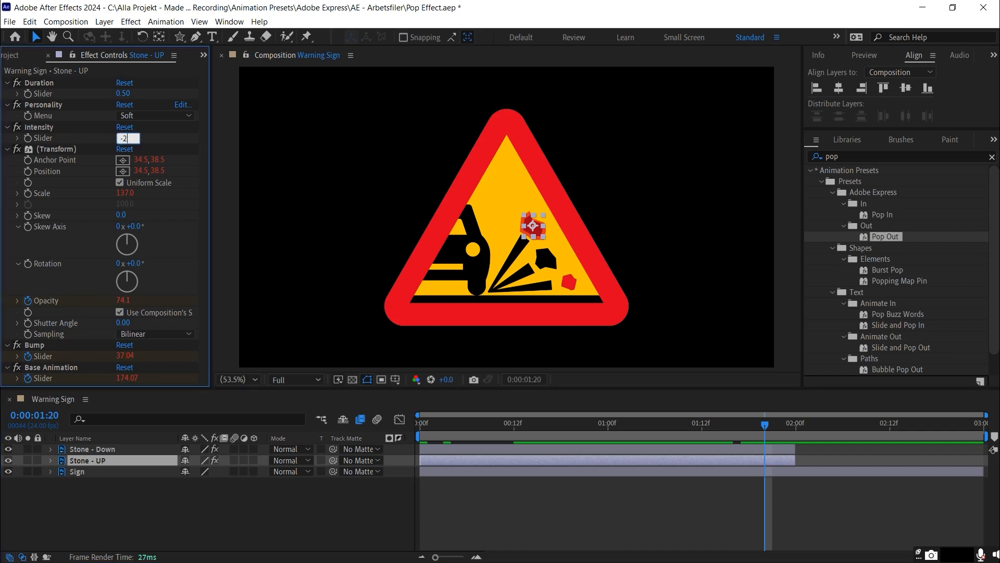
{"action": "type", "text": "-2000"}
{"action": "key", "text": "Return"}
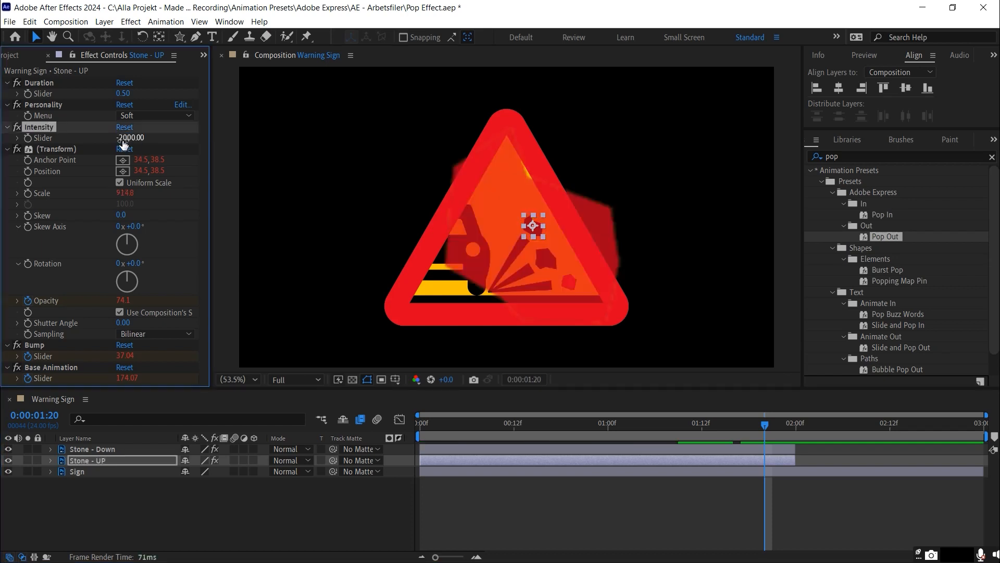
Strongly increase the Intensity of Stone - Down's Pop In at frame 8 and preview the animation up to 0:00:01:18
{"action": "left_click", "coordinate": [764, 432]}
{"action": "left_click_drag", "start_coordinate": [763, 433], "coordinate": [483, 421]}
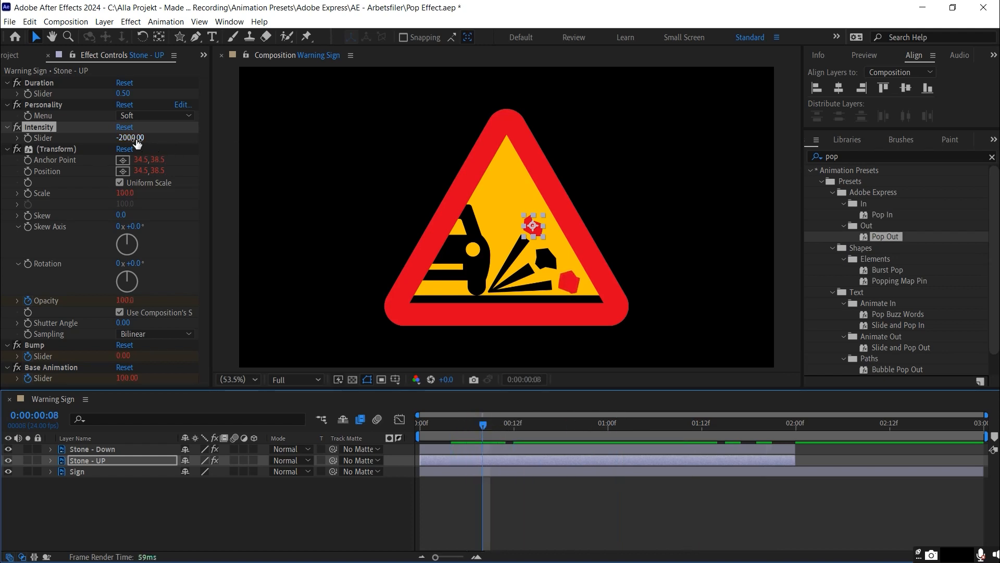
{"action": "left_click", "coordinate": [120, 449]}
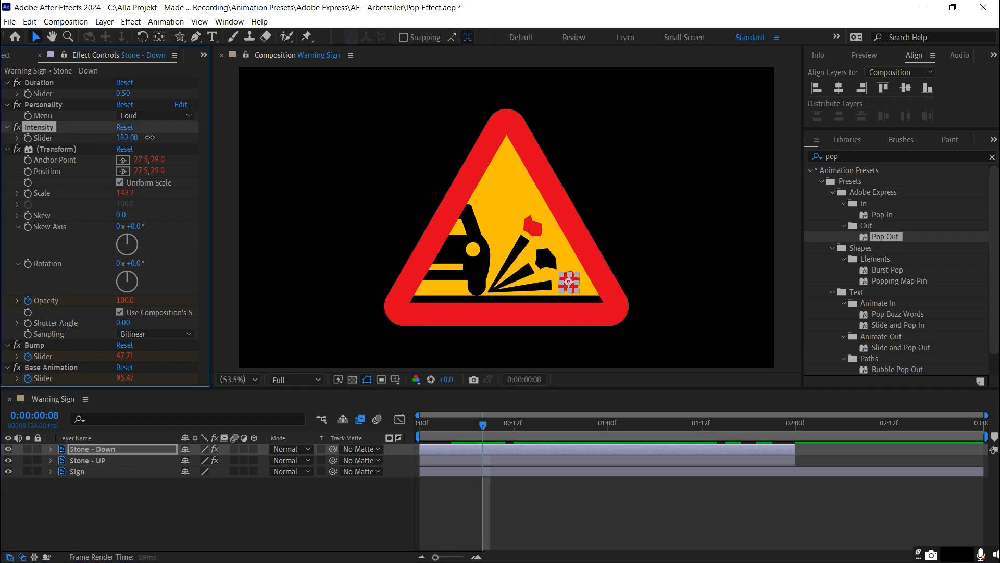
{"action": "left_click_drag", "start_coordinate": [127, 138], "coordinate": [569, 134]}
{"action": "left_click_drag", "start_coordinate": [608, 423], "coordinate": [748, 423]}
Place Broken Glass.mov above the stone layers in the timeline and set its blending mode to Add
{"action": "key", "text": "ctrl+0"}
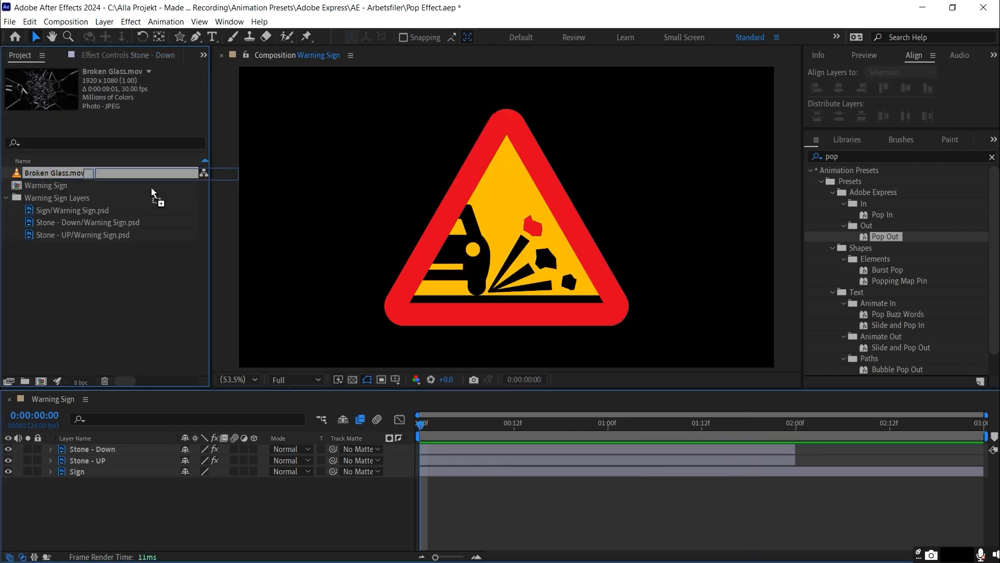
{"action": "left_click_drag", "start_coordinate": [48, 177], "coordinate": [99, 448]}
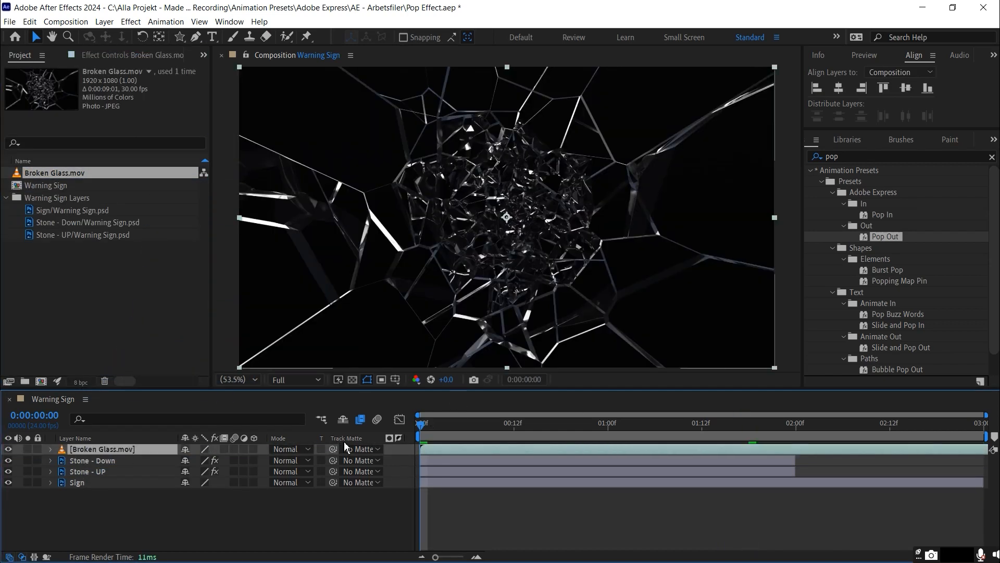
{"action": "left_click", "coordinate": [296, 451]}
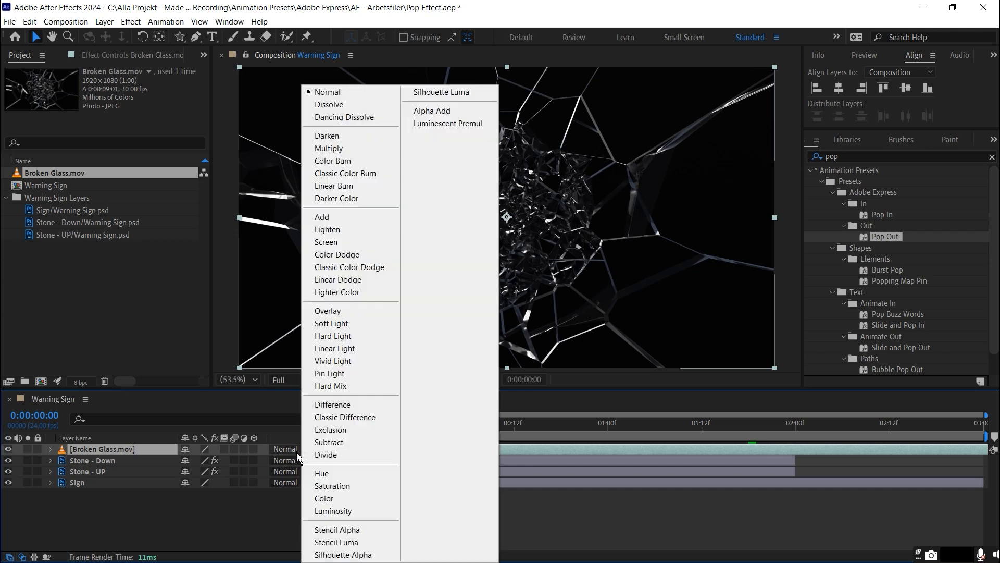
{"action": "left_click", "coordinate": [367, 221]}
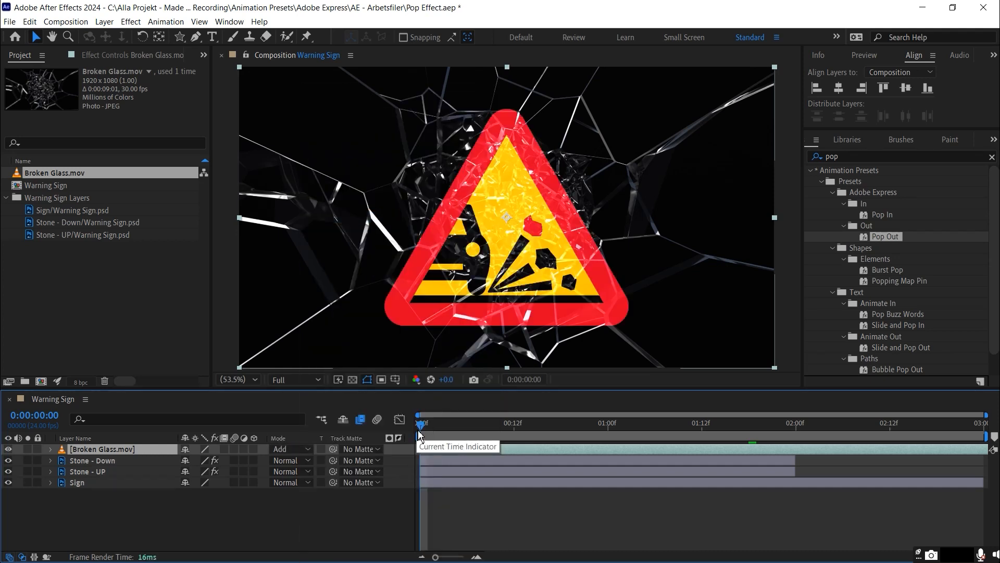
Preview the animation to 0:00:01:18 and shift the Broken Glass layer to start at about 0:00:01:16
{"action": "key", "text": "space"}
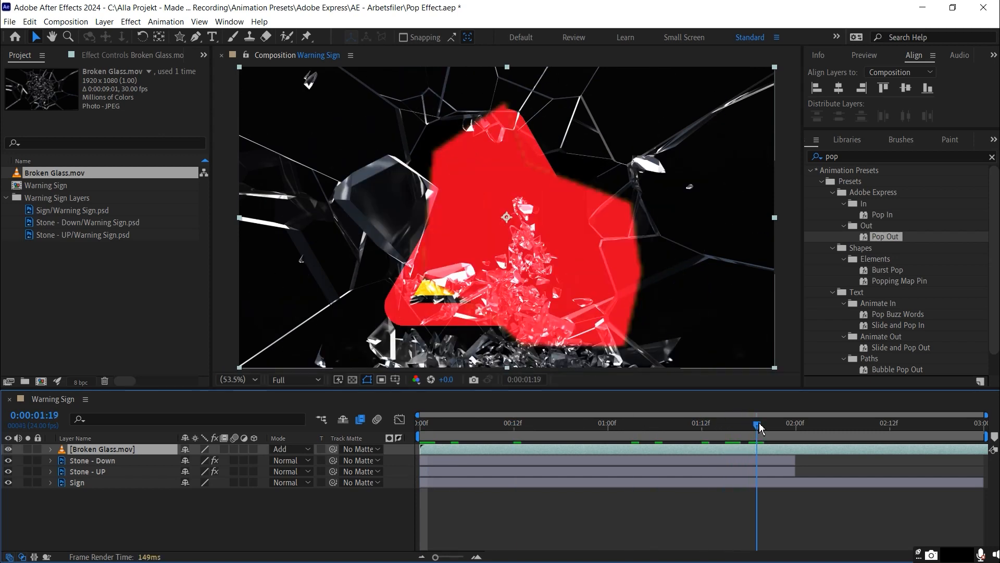
{"action": "left_click_drag", "start_coordinate": [763, 427], "coordinate": [751, 428]}
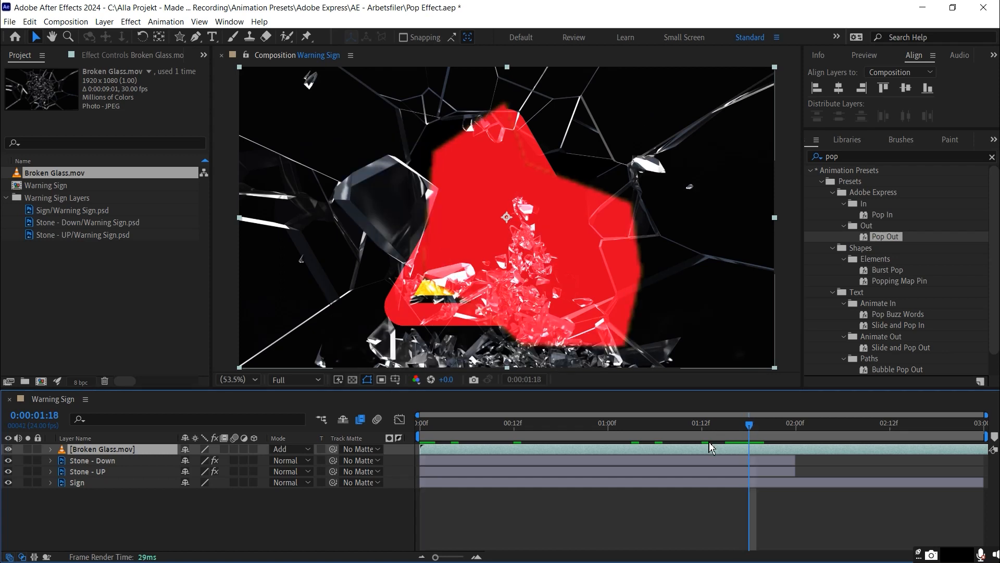
{"action": "left_click_drag", "start_coordinate": [455, 448], "coordinate": [768, 449]}
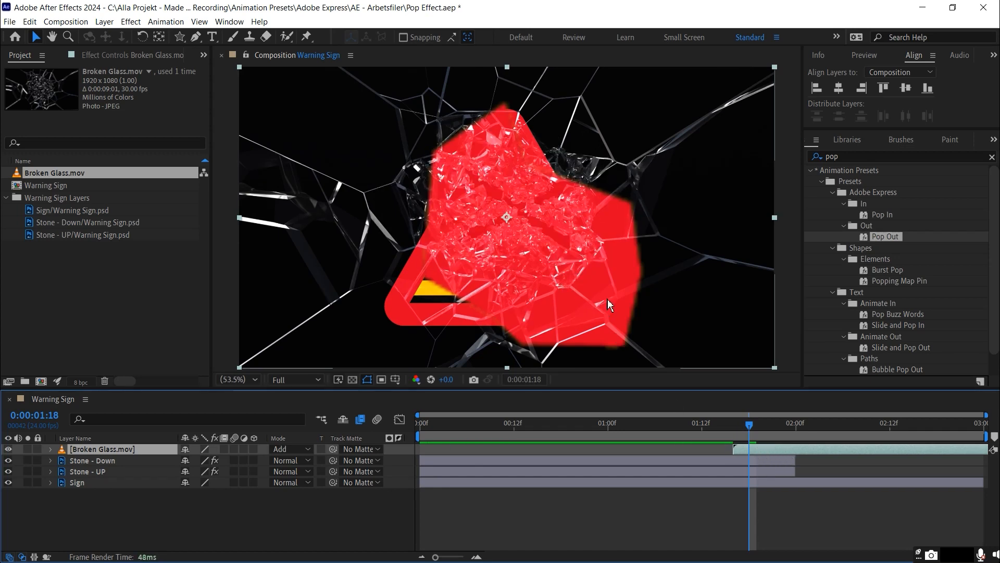
Move the Broken Glass footage down over the enlarged stone and set its scale to 178%
{"action": "left_click_drag", "start_coordinate": [604, 266], "coordinate": [642, 334]}
{"action": "left_click", "coordinate": [117, 452]}
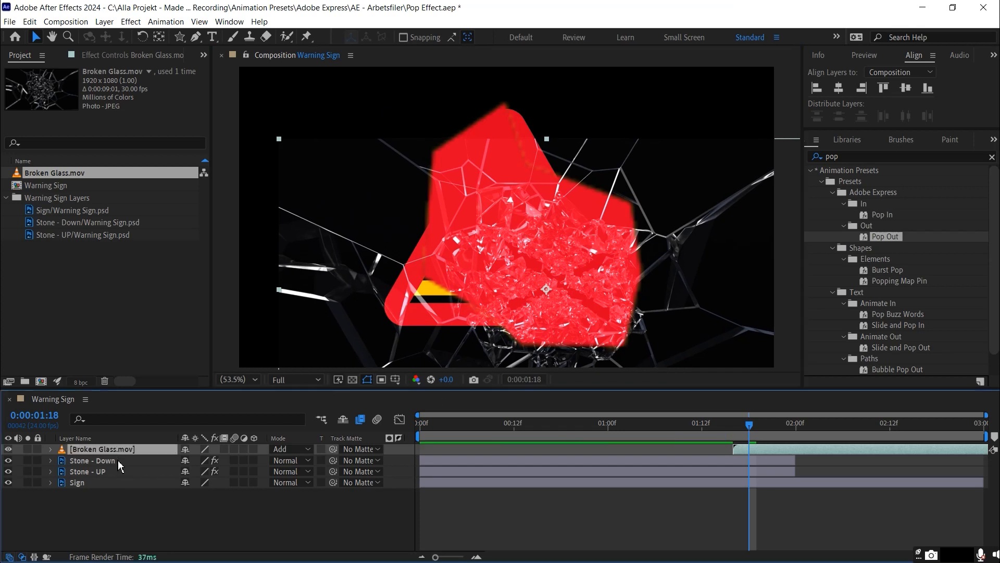
{"action": "key", "text": "s"}
{"action": "left_click_drag", "start_coordinate": [200, 460], "coordinate": [253, 462]}
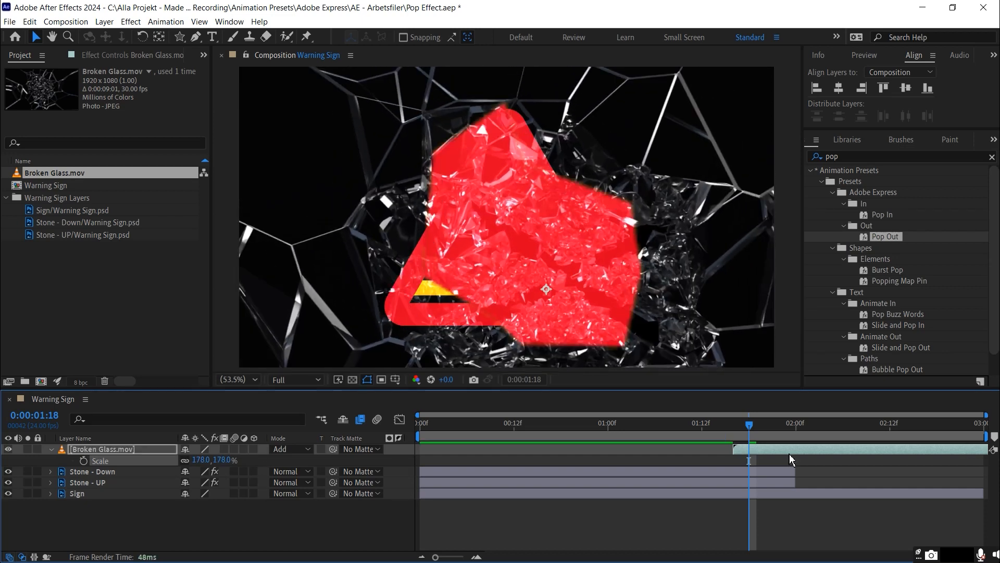
Split the Broken Glass layer at 0:00:01:18 and freeze its earlier segment on its last frame
{"action": "key", "text": "ctrl+shift+d"}
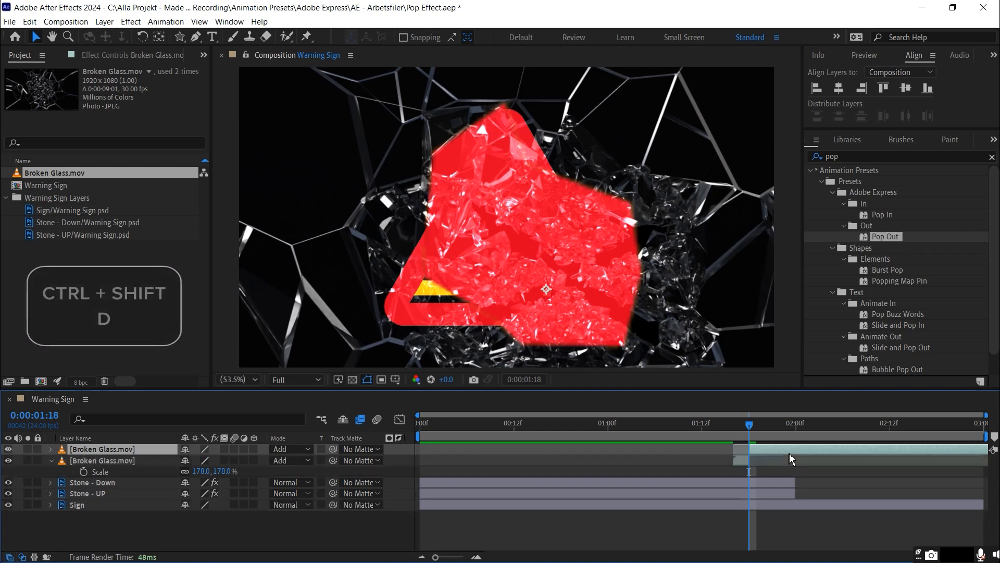
{"action": "right_click", "coordinate": [742, 463]}
{"action": "mouse_move", "coordinate": [783, 194]}
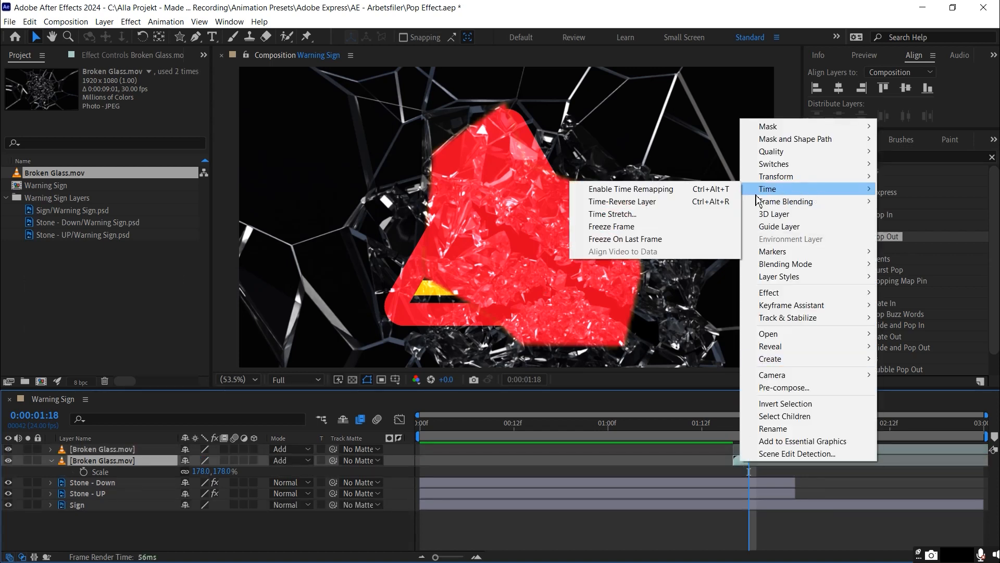
{"action": "left_click", "coordinate": [631, 240]}
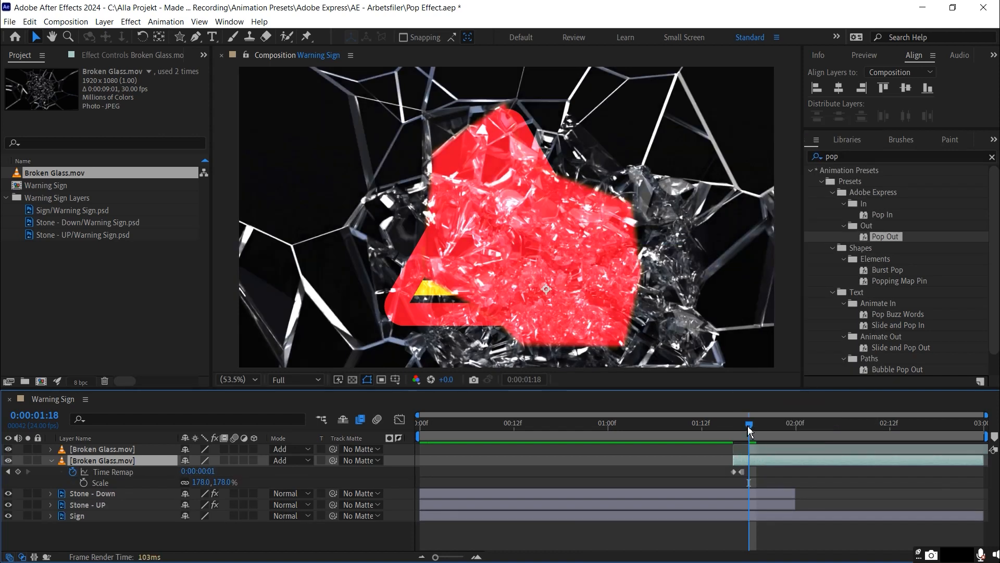
Shift the frozen Broken Glass layer so that it starts at 0:00:00:05
{"action": "left_click_drag", "start_coordinate": [770, 426], "coordinate": [464, 428]}
{"action": "key", "text": "Page_Up"}
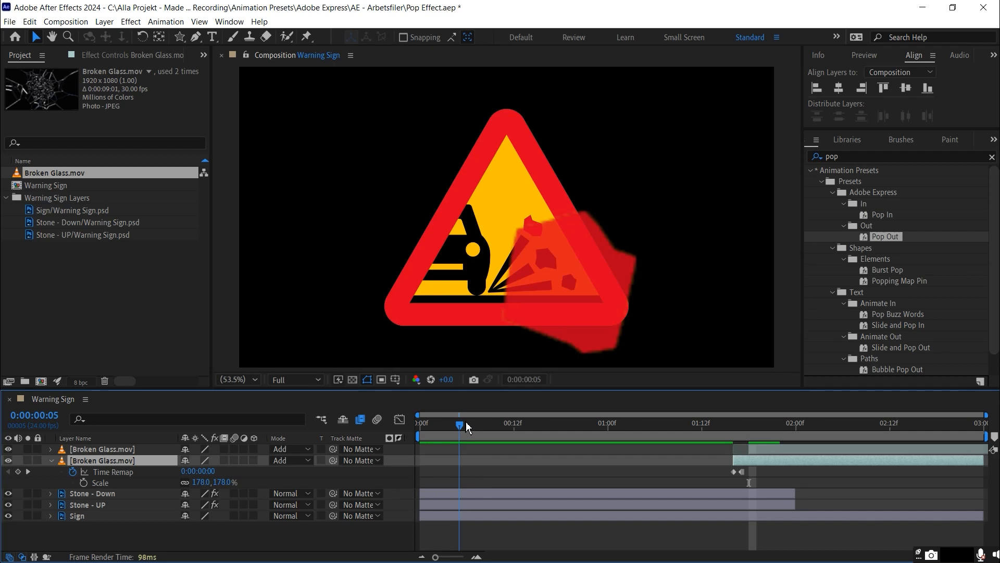
{"action": "left_click_drag", "start_coordinate": [751, 464], "coordinate": [483, 461]}
{"action": "mouse_move", "coordinate": [462, 425]}
{"action": "left_mouse_down"}
{"action": "mouse_move", "coordinate": [774, 436]}
{"action": "mouse_move", "coordinate": [466, 439]}
{"action": "left_mouse_up"}
{"action": "left_click", "coordinate": [465, 438]}
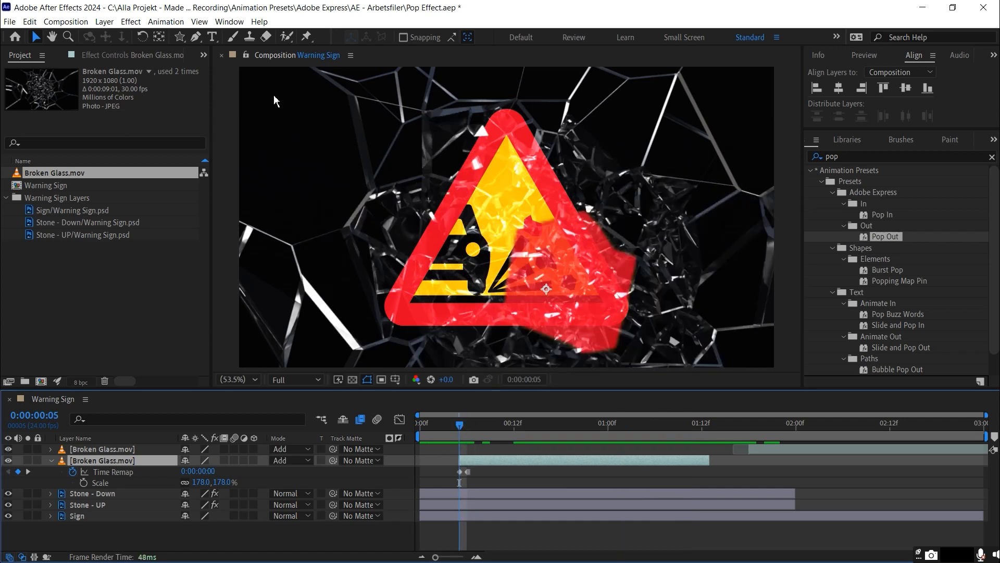
Draw a star-shaped mask on the frozen Broken Glass layer over the enlarged stone on the sign
{"action": "left_click", "coordinate": [179, 37]}
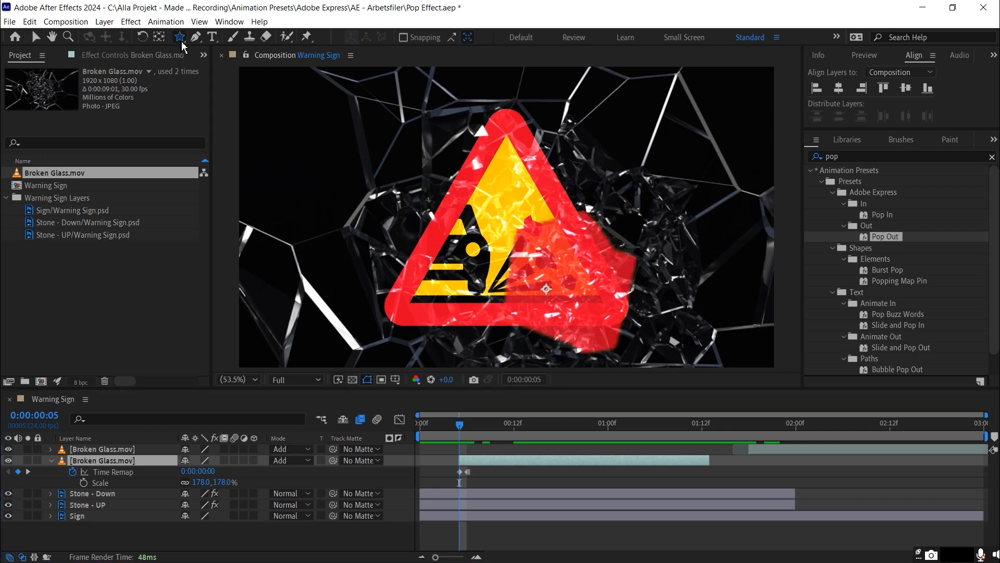
{"action": "left_click", "coordinate": [570, 278]}
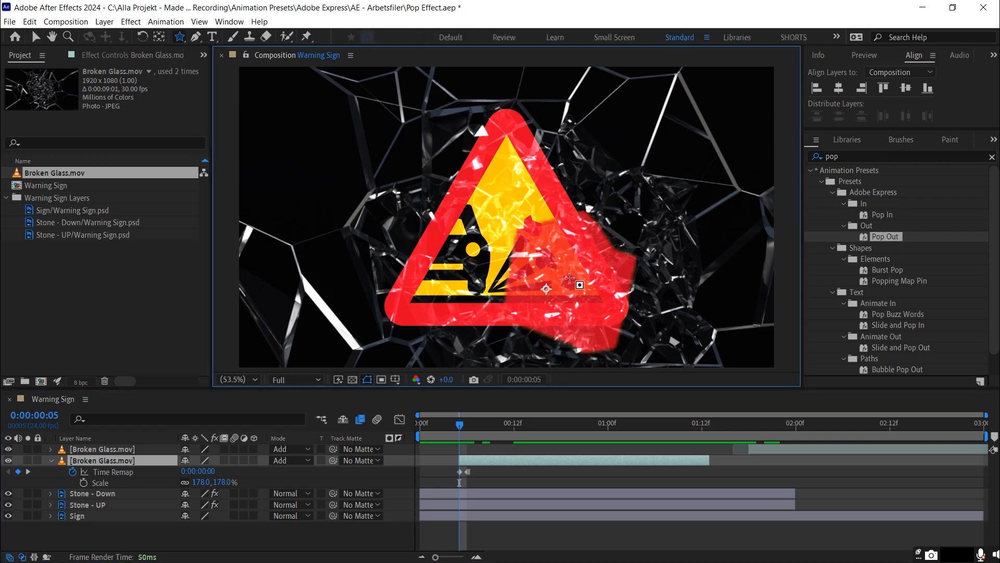
{"action": "left_click_drag", "start_coordinate": [571, 279], "coordinate": [609, 312]}
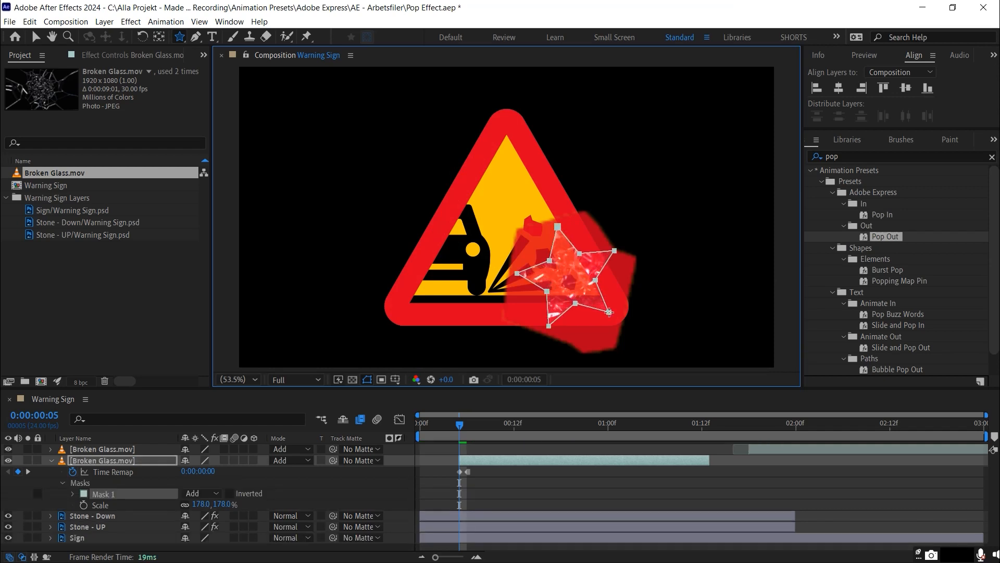
Keyframe Mask 1's feather and expansion at 0:00:00:05, setting the feather to 50 pixels
{"action": "left_click", "coordinate": [112, 461]}
{"action": "key", "text": "m"}
{"action": "key", "text": "m"}
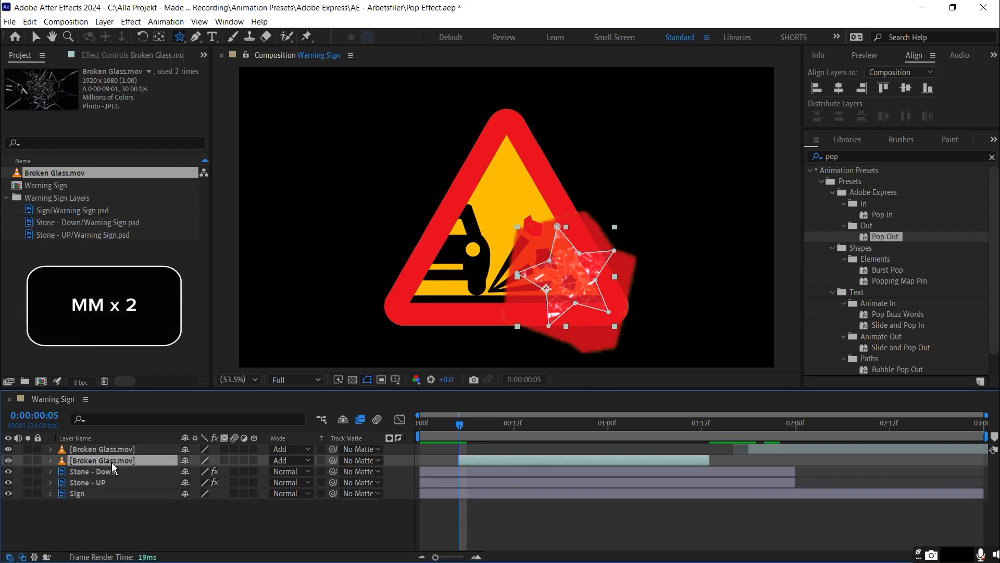
{"action": "key", "text": "m"}
{"action": "key", "text": "m"}
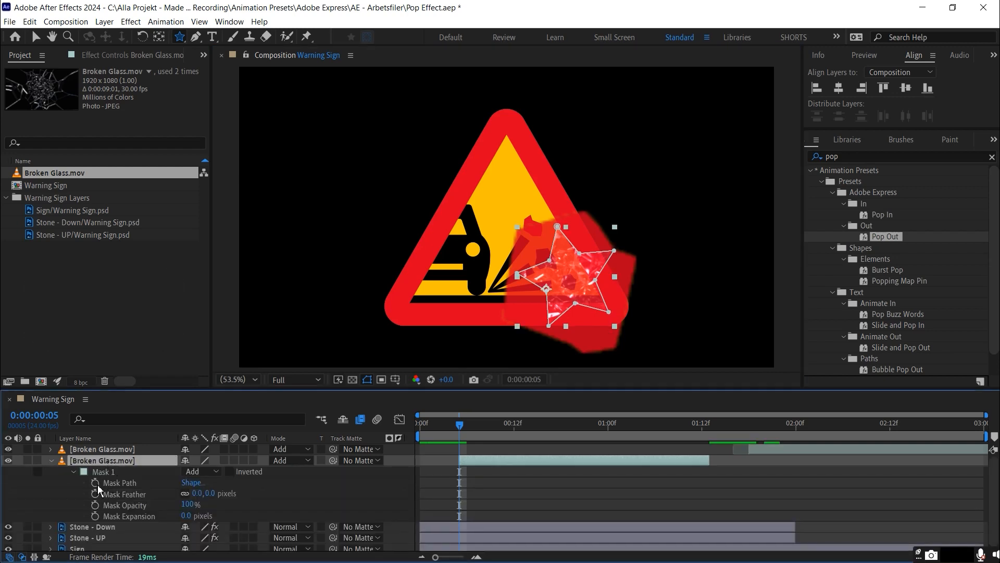
{"action": "left_click", "coordinate": [96, 495]}
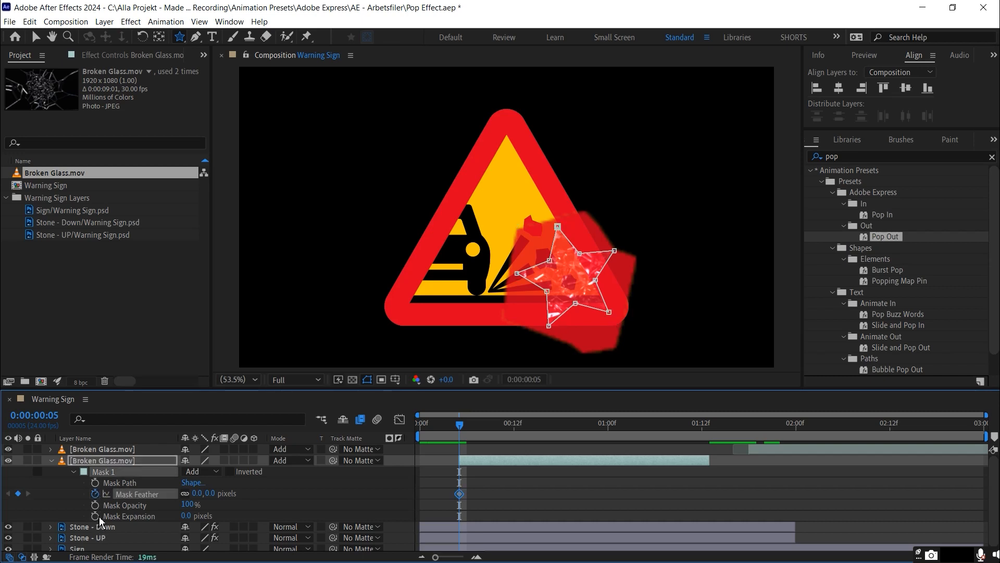
{"action": "left_click", "coordinate": [95, 517]}
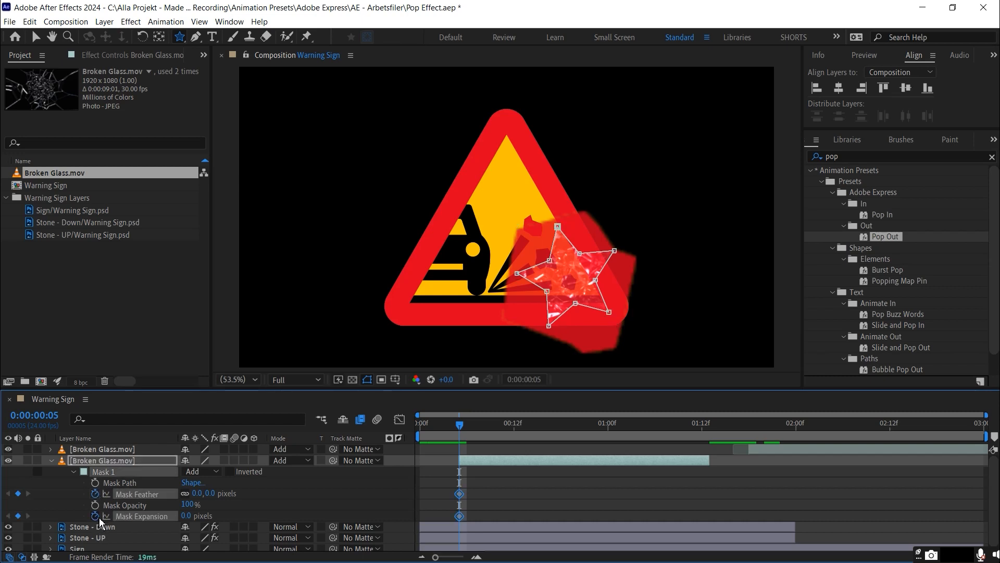
{"action": "left_click", "coordinate": [210, 493]}
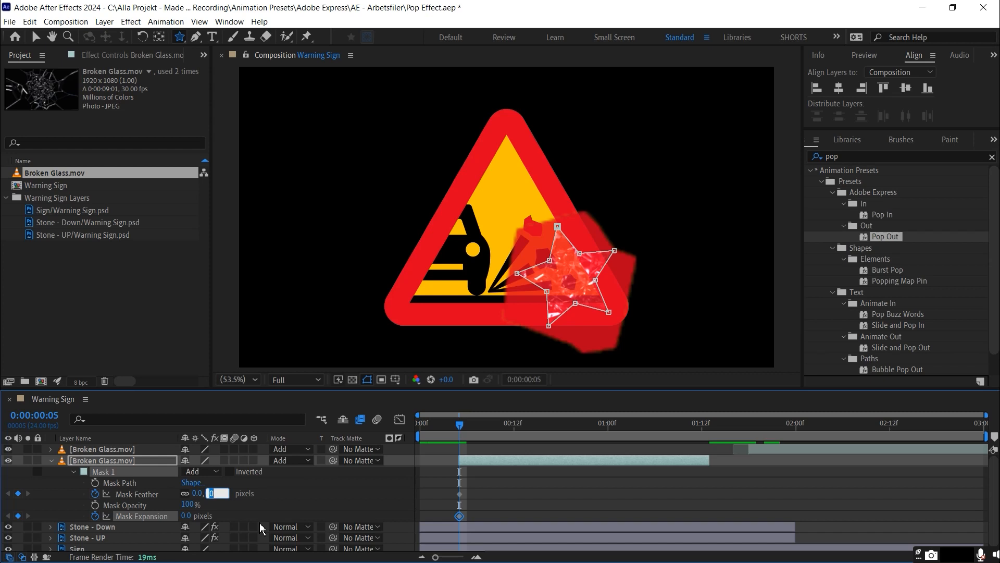
{"action": "key", "text": "Return"}
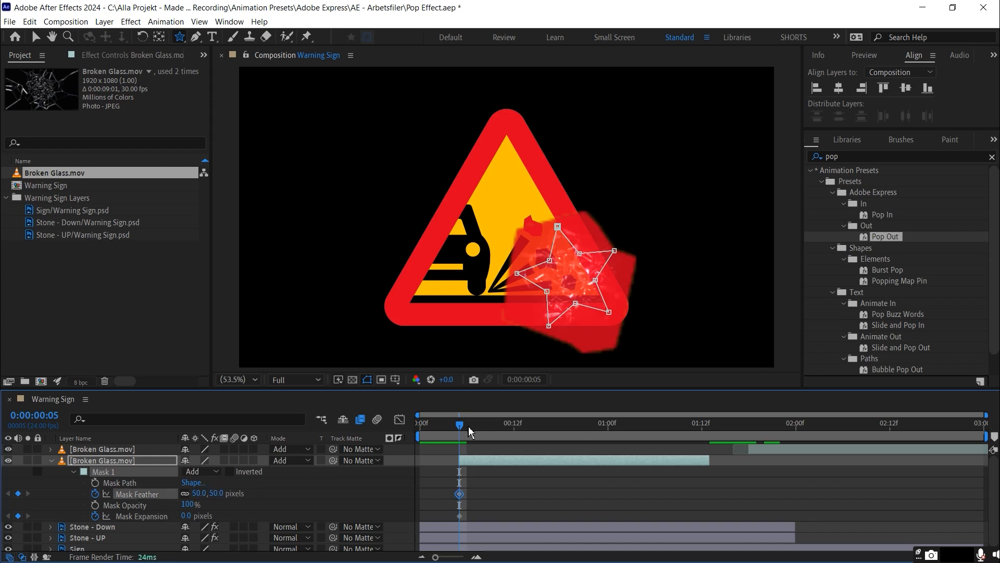
At 0:00:00:10, set Mask 1's feather to 150 pixels and its expansion to 603 pixels
{"action": "left_click_drag", "start_coordinate": [469, 430], "coordinate": [501, 430]}
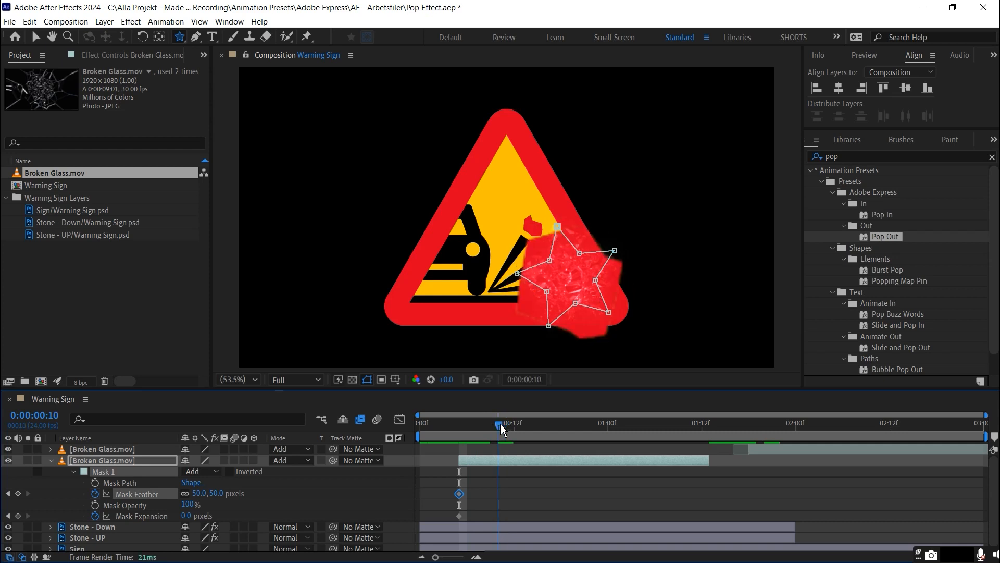
{"action": "left_click", "coordinate": [215, 493]}
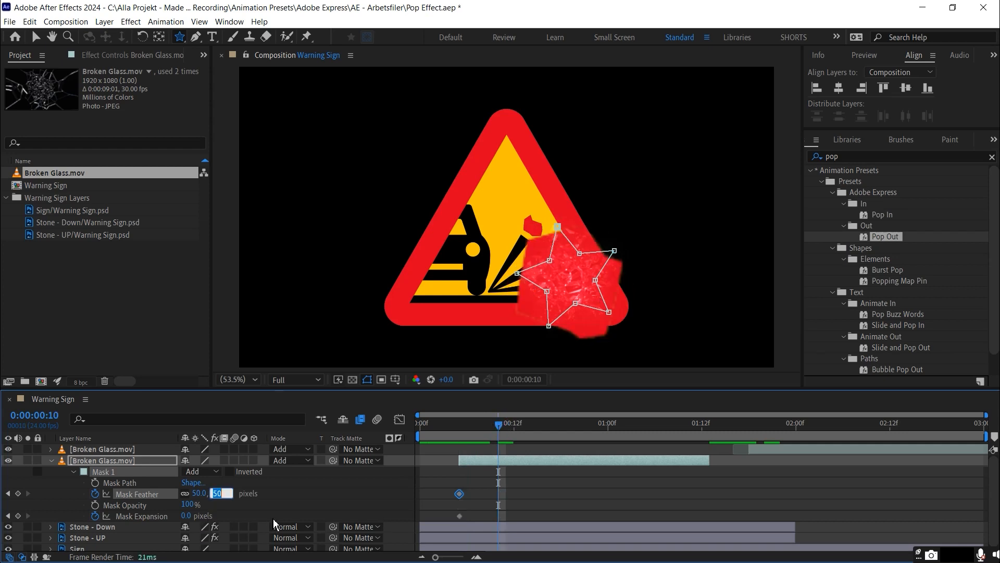
{"action": "type", "text": "150"}
{"action": "key", "text": "Return"}
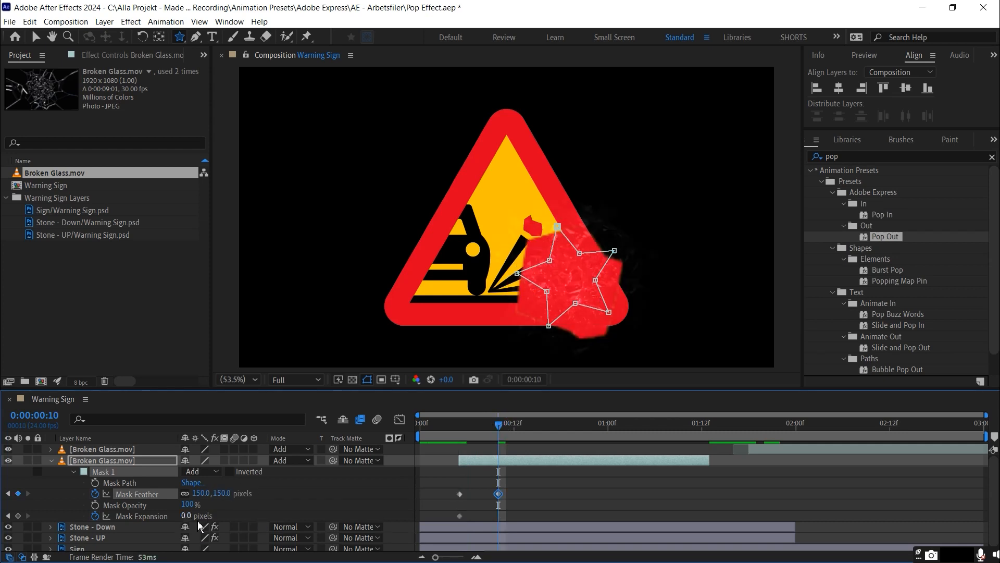
{"action": "left_click_drag", "start_coordinate": [187, 517], "coordinate": [596, 531]}
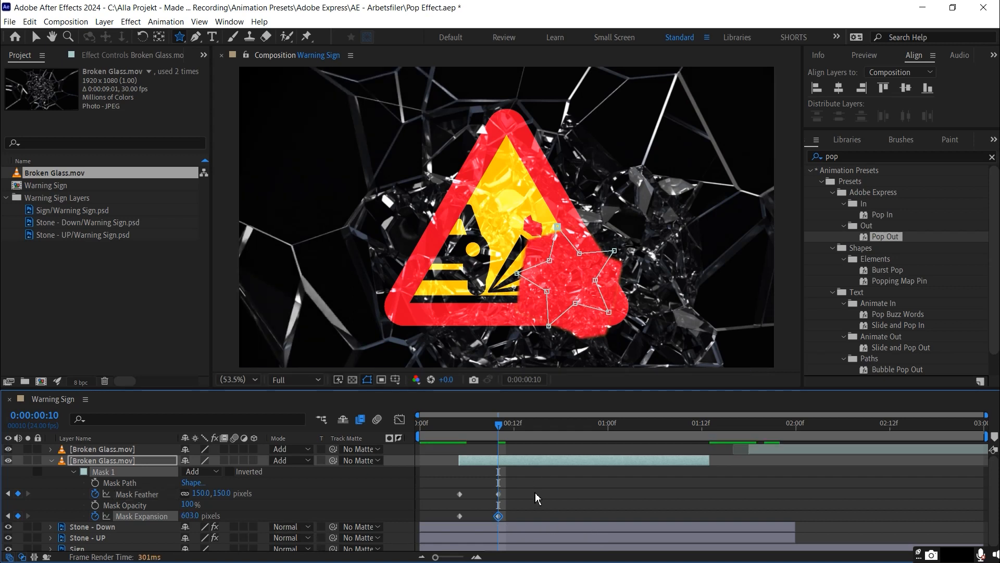
Apply Easy Ease to the mask feather and expansion keyframes and sharpen their speed curves into a steep central peak
{"action": "left_click", "coordinate": [498, 516]}
{"action": "left_click_drag", "start_coordinate": [535, 534], "coordinate": [455, 486]}
{"action": "key", "text": "F9"}
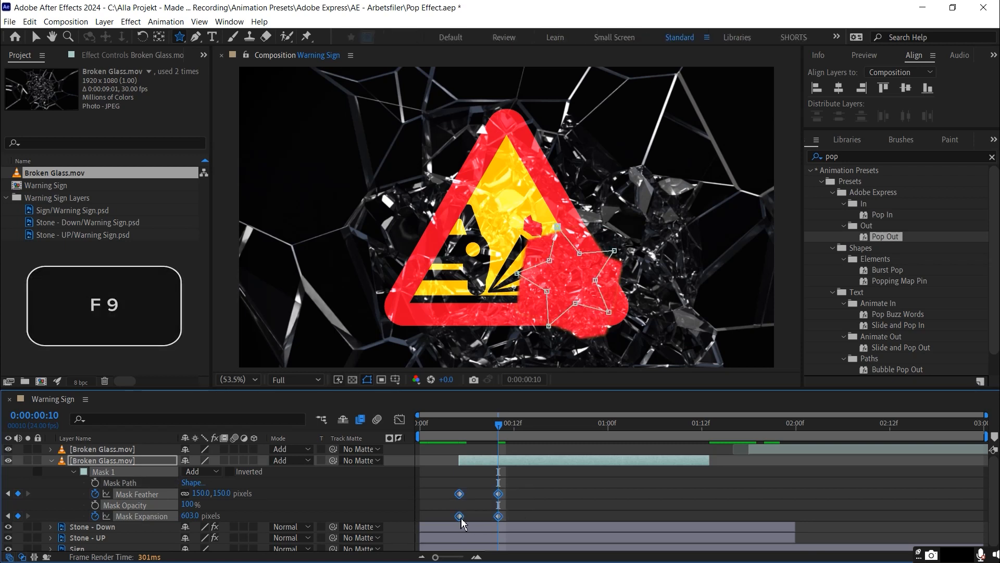
{"action": "left_click", "coordinate": [398, 422]}
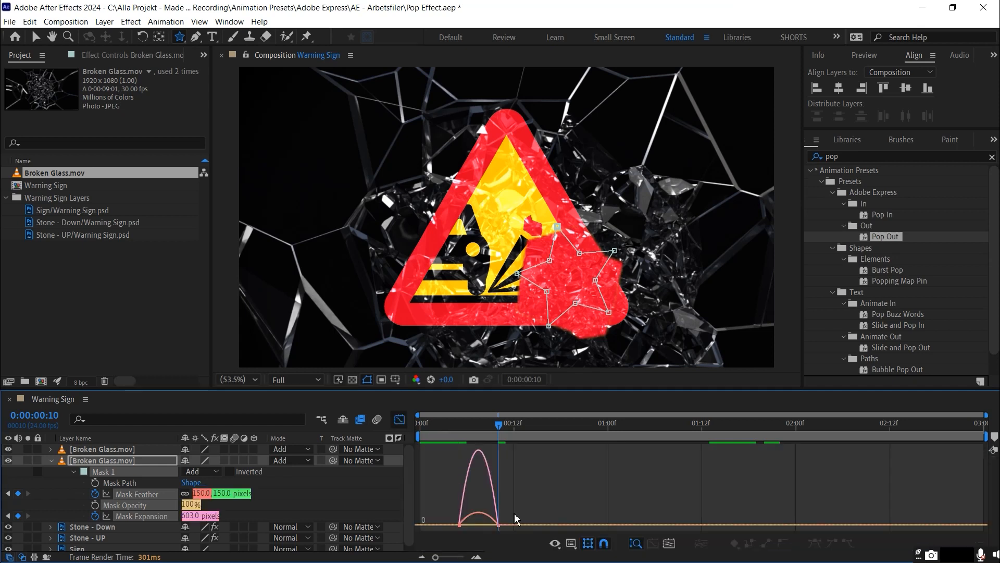
{"action": "left_click_drag", "start_coordinate": [551, 494], "coordinate": [453, 541]}
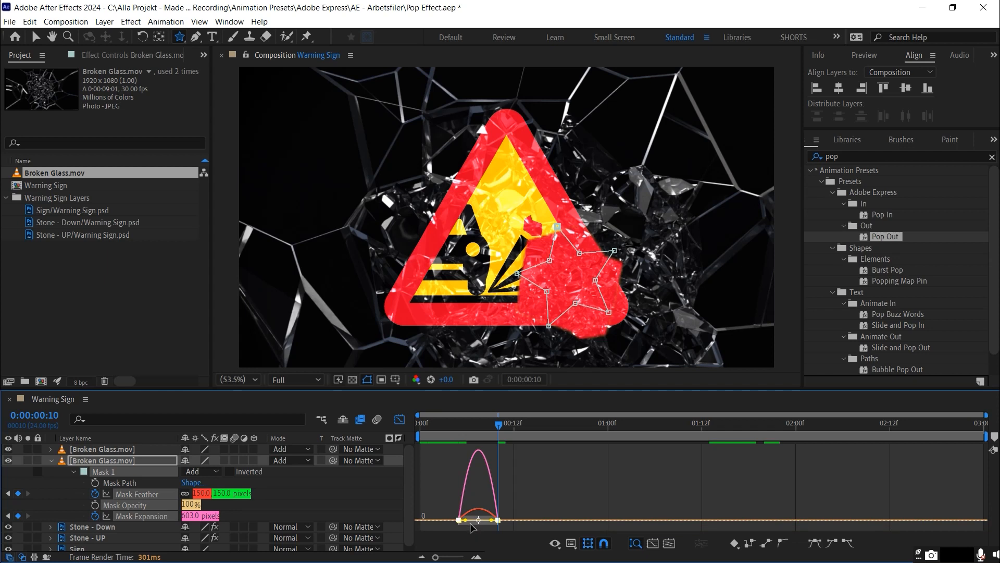
{"action": "scroll", "coordinate": [471, 527], "scroll_direction": "up", "scroll_amount": 2}
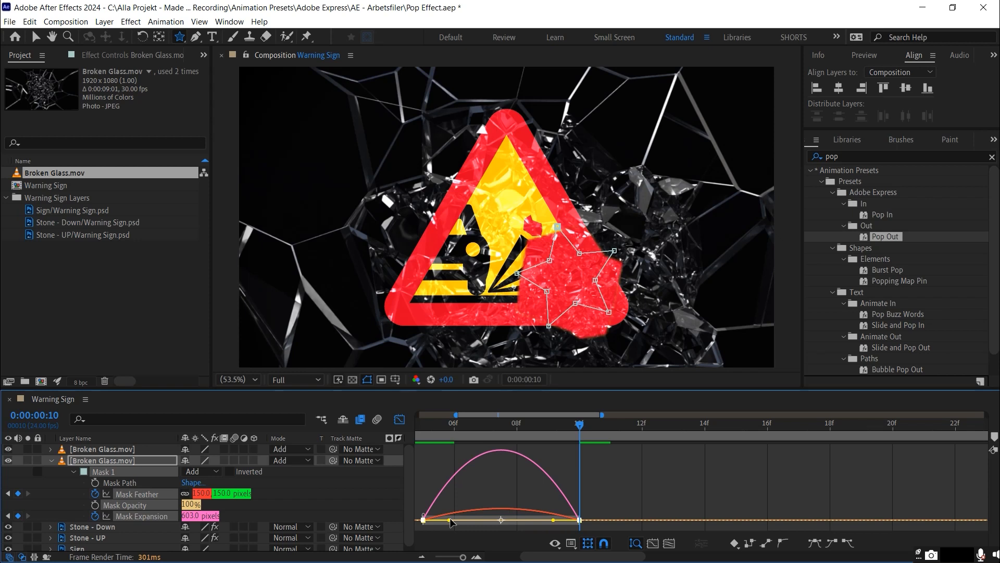
{"action": "left_click_drag", "start_coordinate": [451, 521], "coordinate": [496, 521]}
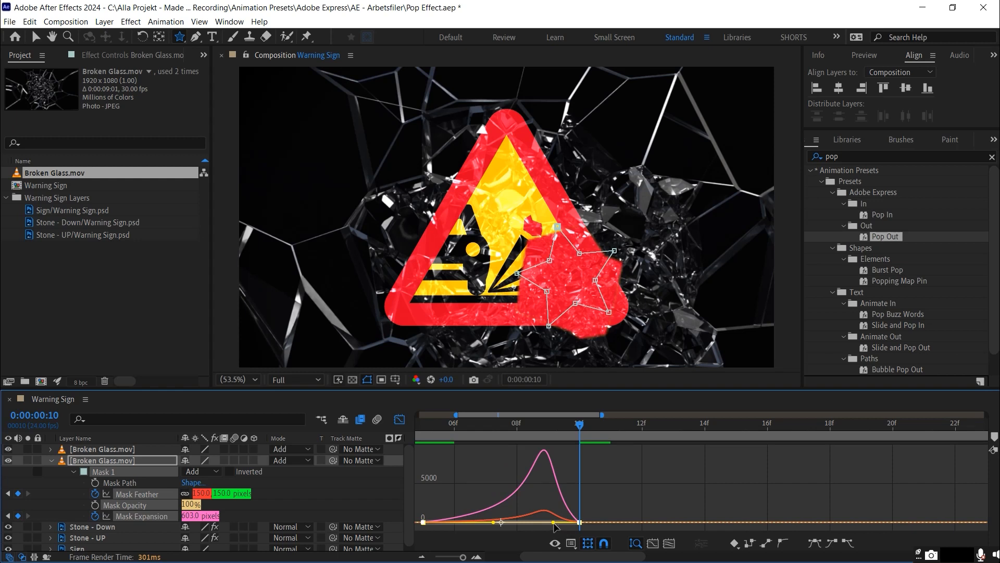
{"action": "left_click_drag", "start_coordinate": [553, 524], "coordinate": [513, 523]}
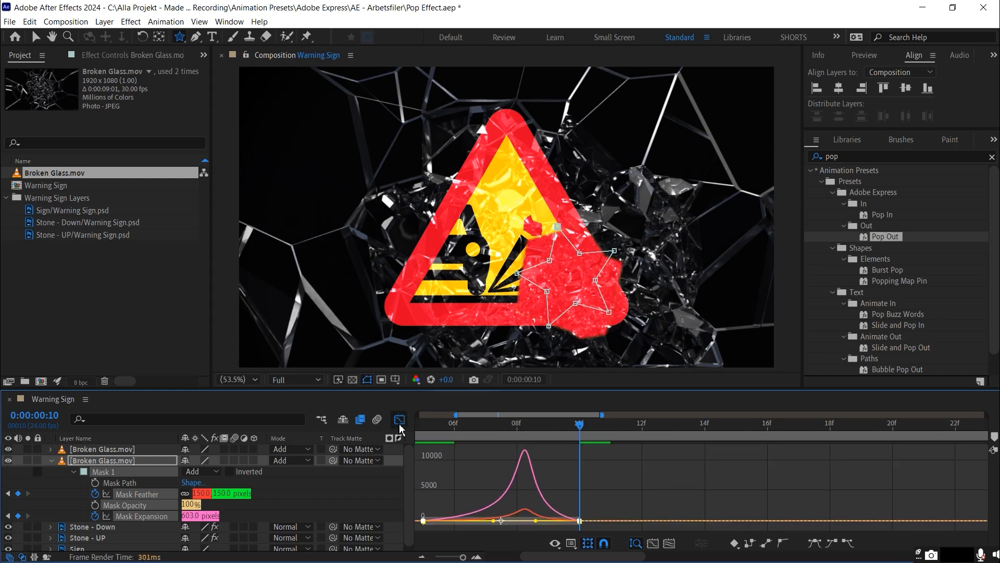
{"action": "left_click", "coordinate": [399, 420]}
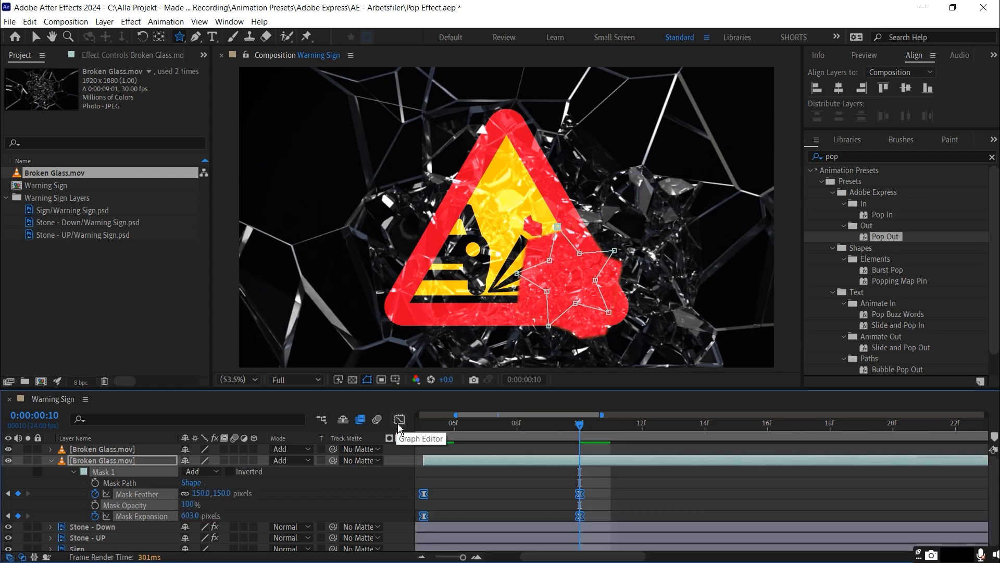
Extend the frozen Broken Glass layer's end to 0:00:01:18, where the second segment begins, and preview the animation
{"action": "scroll", "coordinate": [496, 496], "scroll_direction": "down", "scroll_amount": 5}
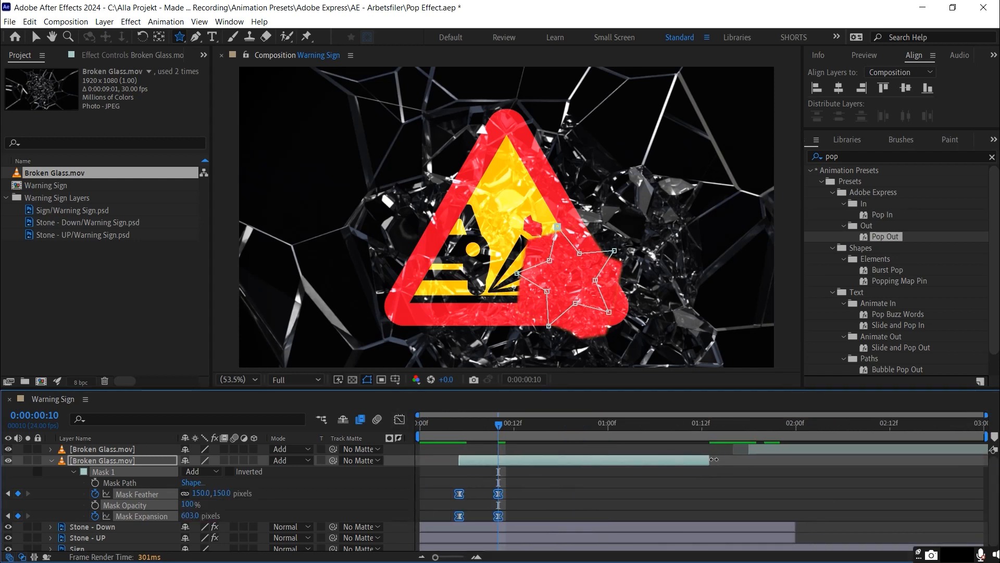
{"action": "left_click_drag", "start_coordinate": [709, 460], "coordinate": [741, 459]}
{"action": "key", "text": "space"}
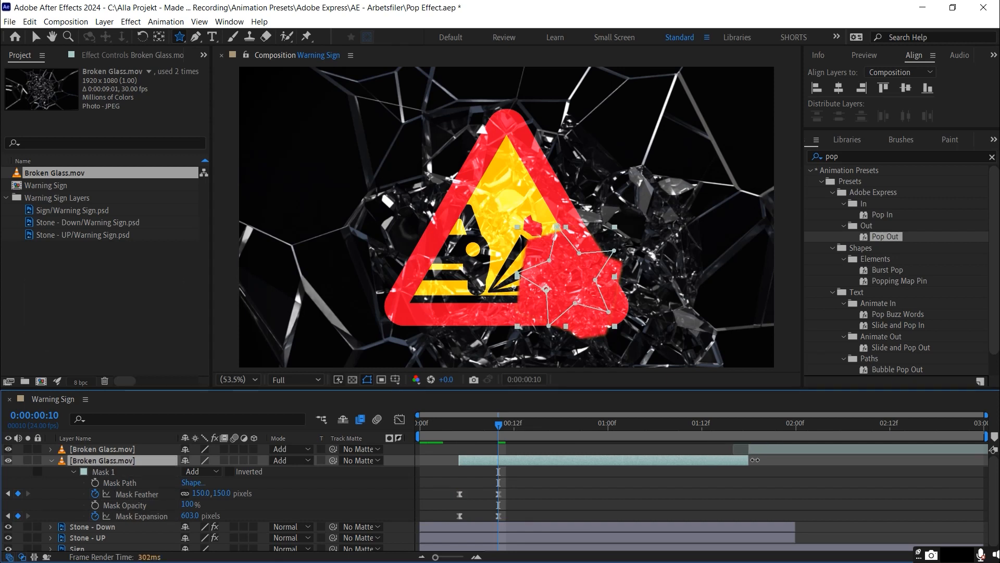